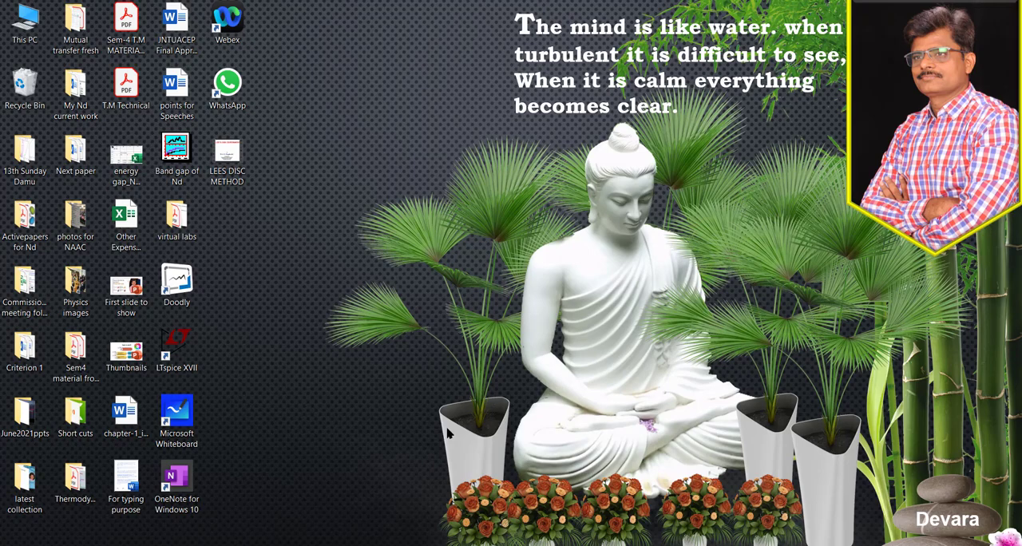
- Switch to the web browser, search Google for "lt spice" in a new tab and open the Analog Devices LTspice Simulator page
mouse_move(387, 545)
left_click(386, 503)
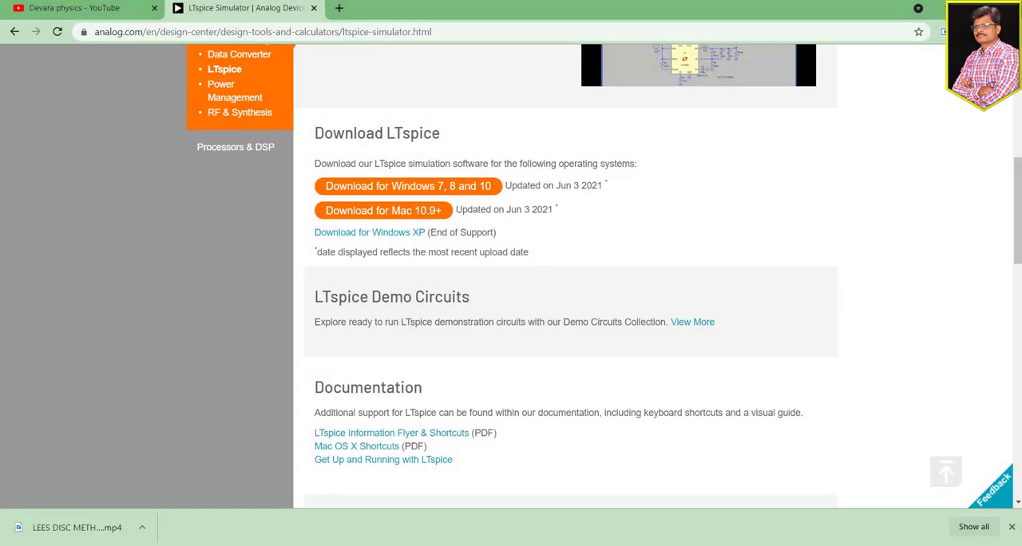
left_click(341, 8)
left_click(402, 273)
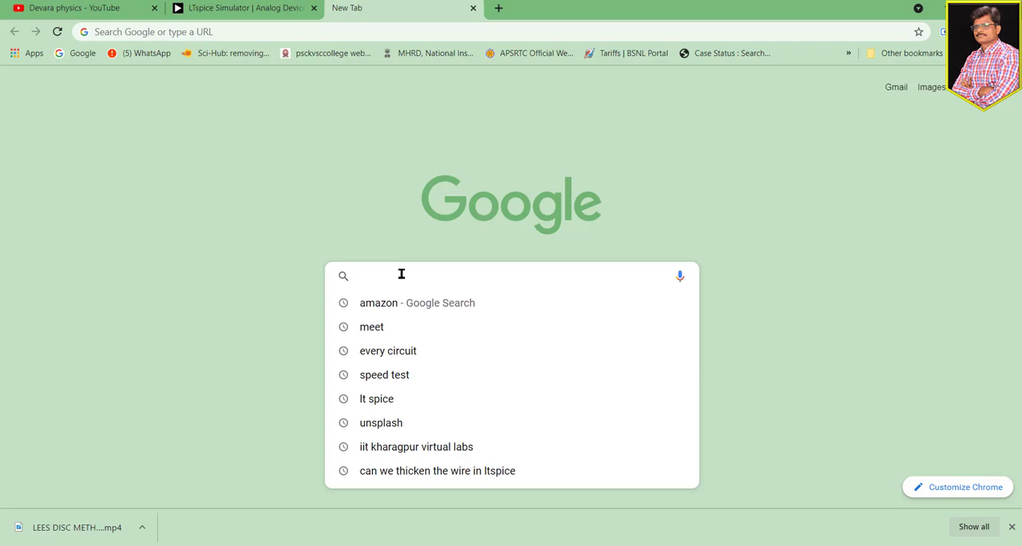
type("lt spice")
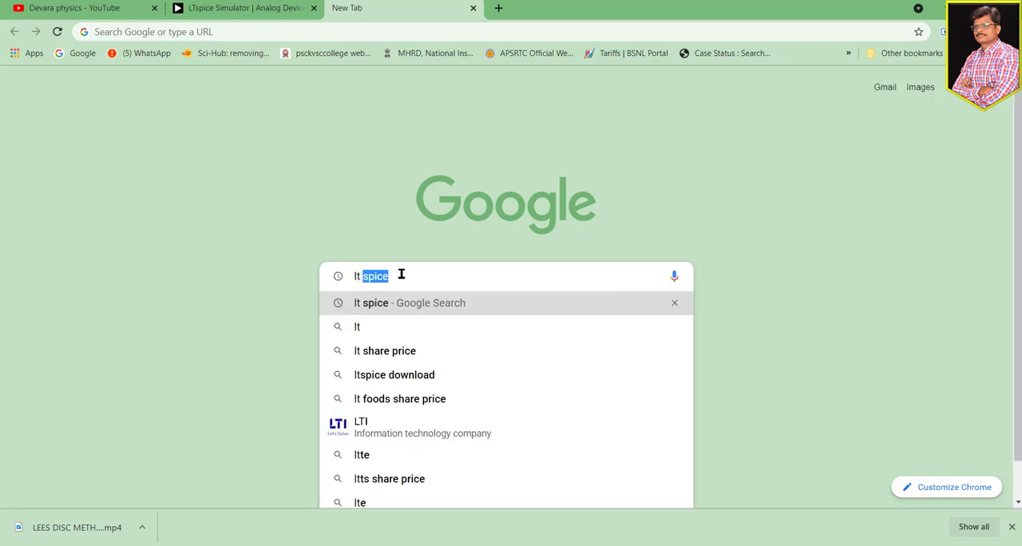
key("Return")
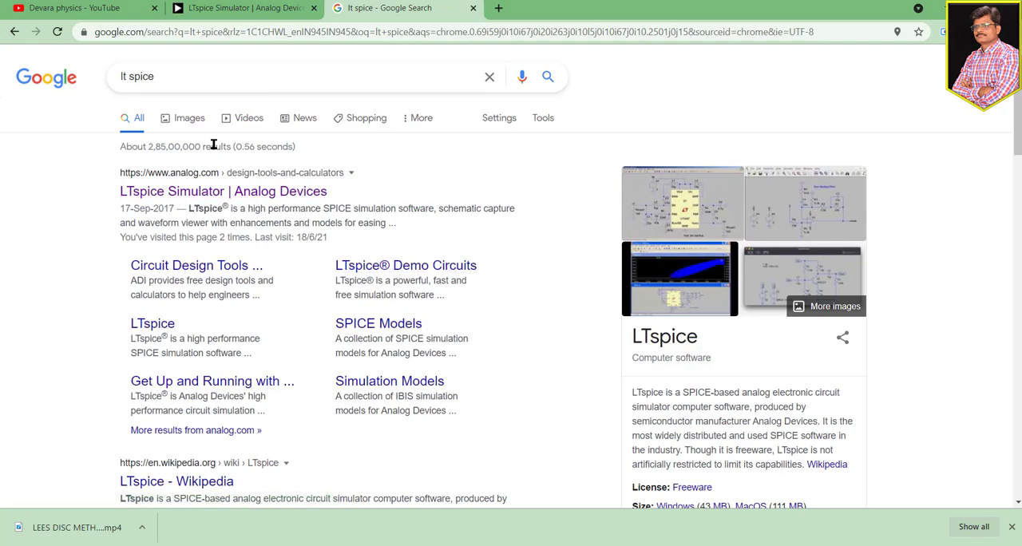
left_click(244, 199)
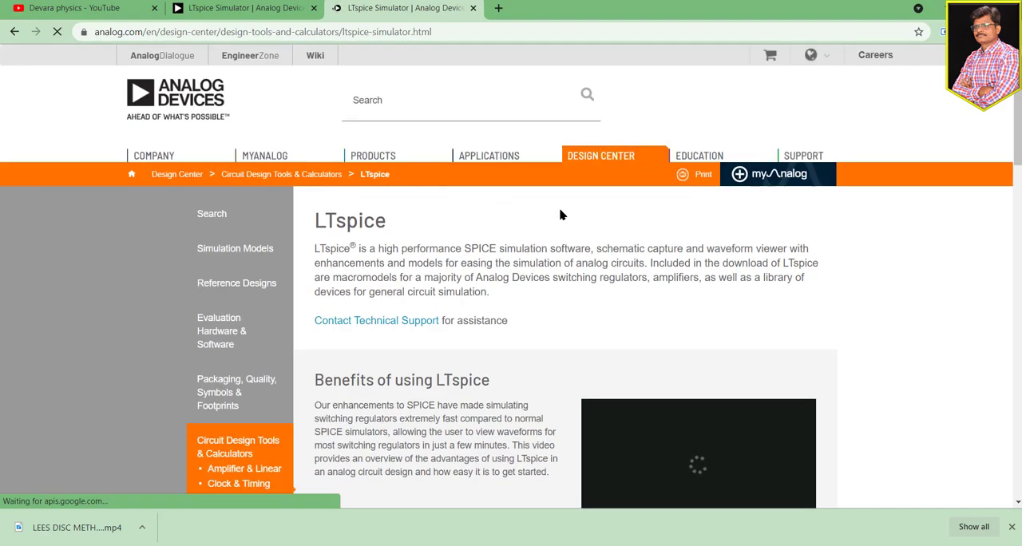
- Start the LTspice download for Windows 7, 8 and 10 and cancel saving the installer
scroll(560, 214, "down", 5)
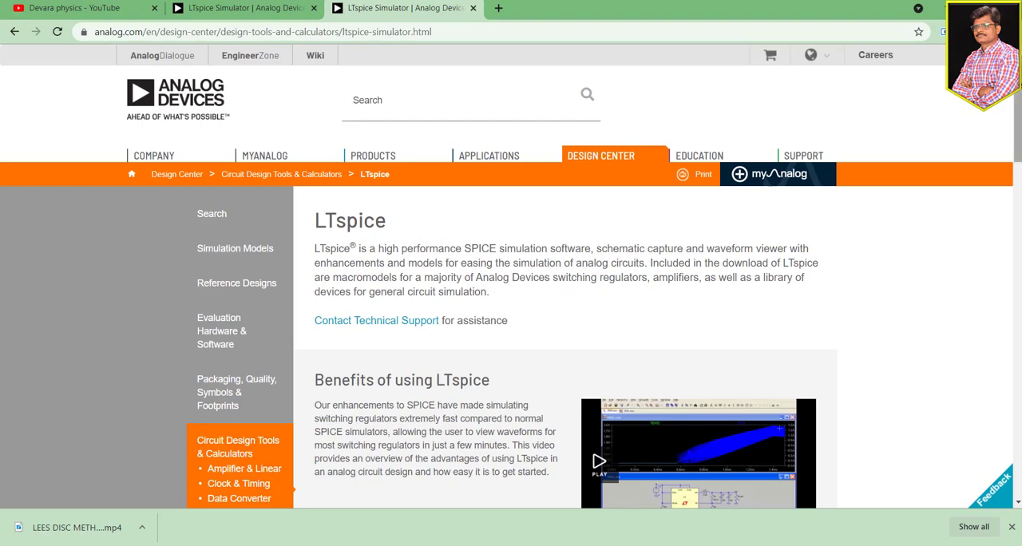
scroll(511, 319, "down", 5)
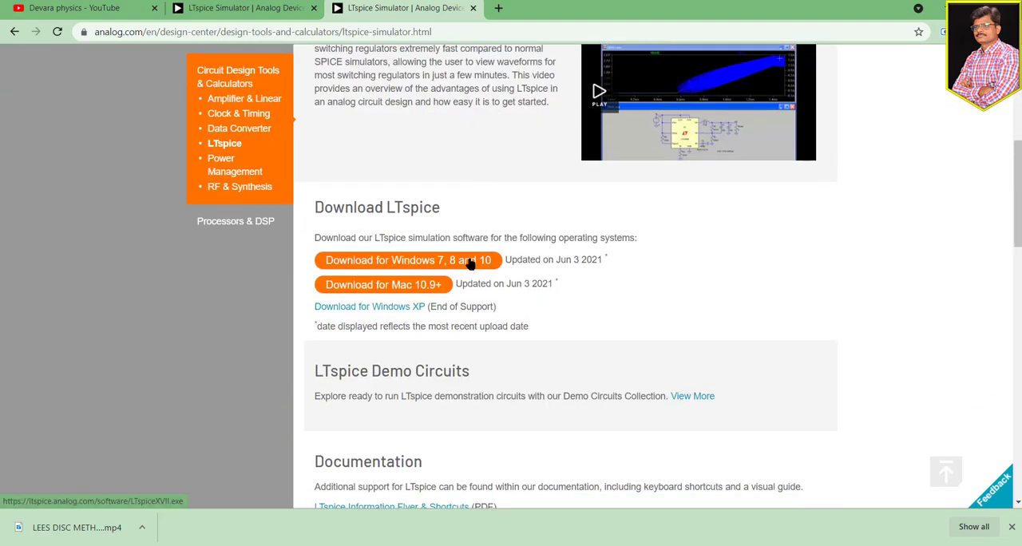
left_click(471, 263)
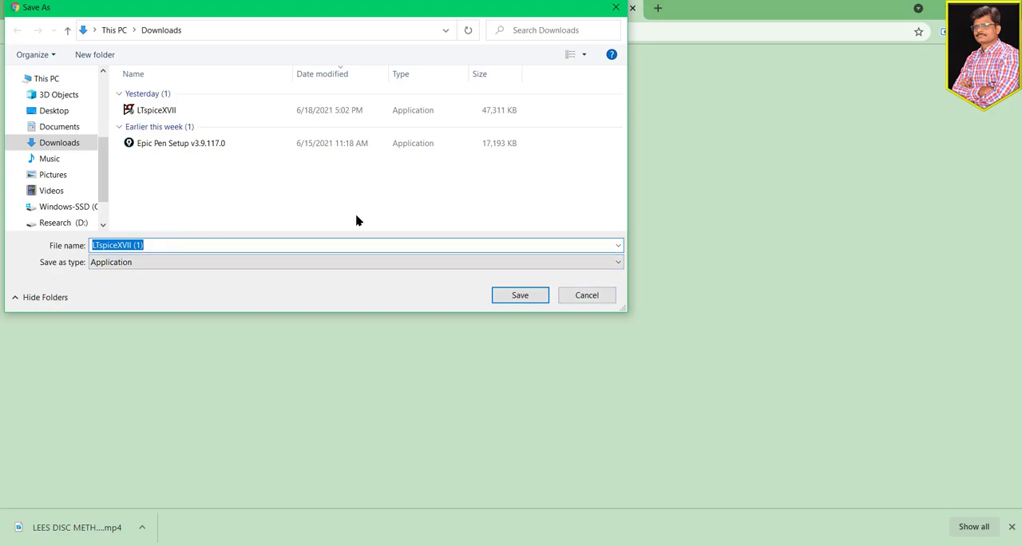
left_click(586, 296)
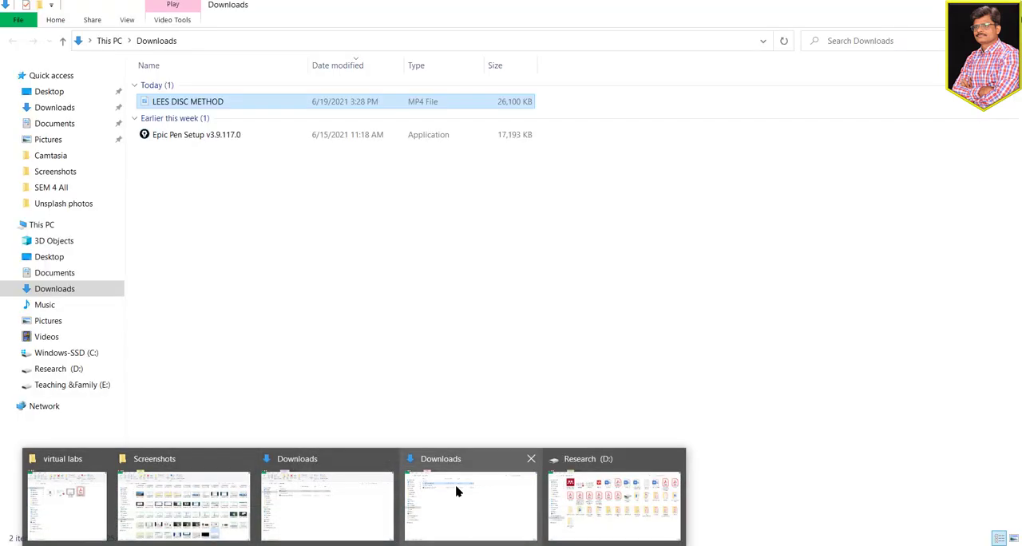
- Switch to the Downloads folder in File Explorer, run the LTspiceXVII installer and close it without installing
left_click(456, 488)
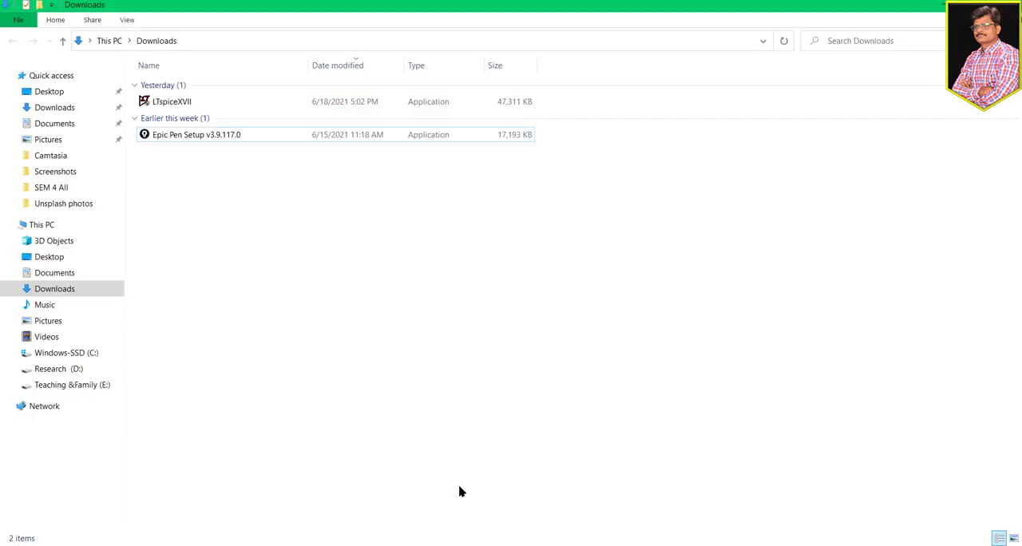
left_click(390, 106)
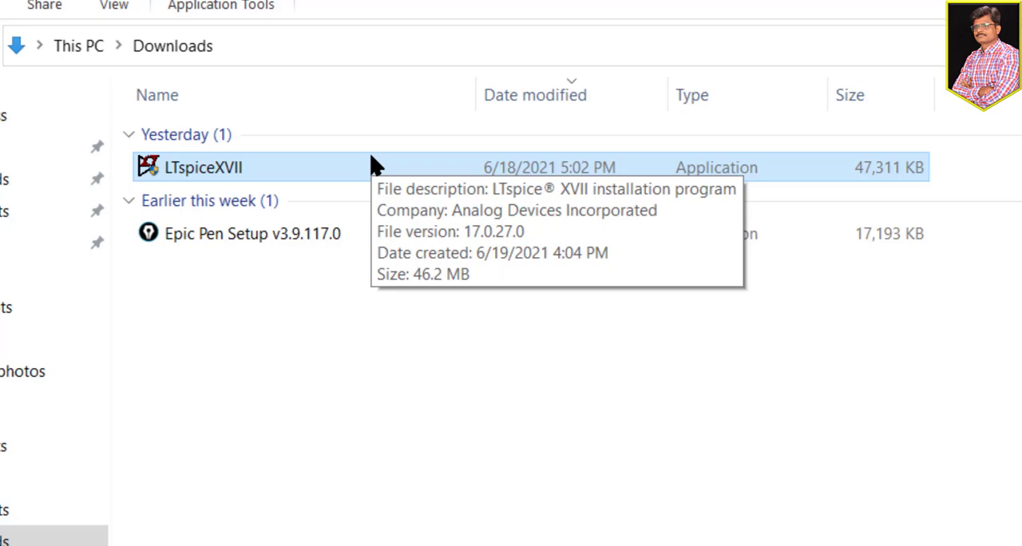
double_click(372, 159)
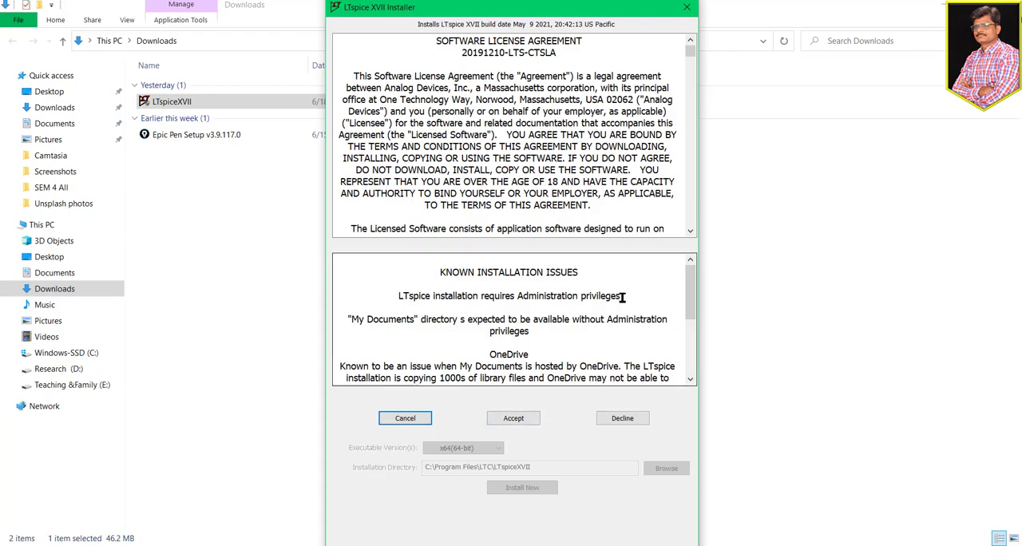
left_click(688, 7)
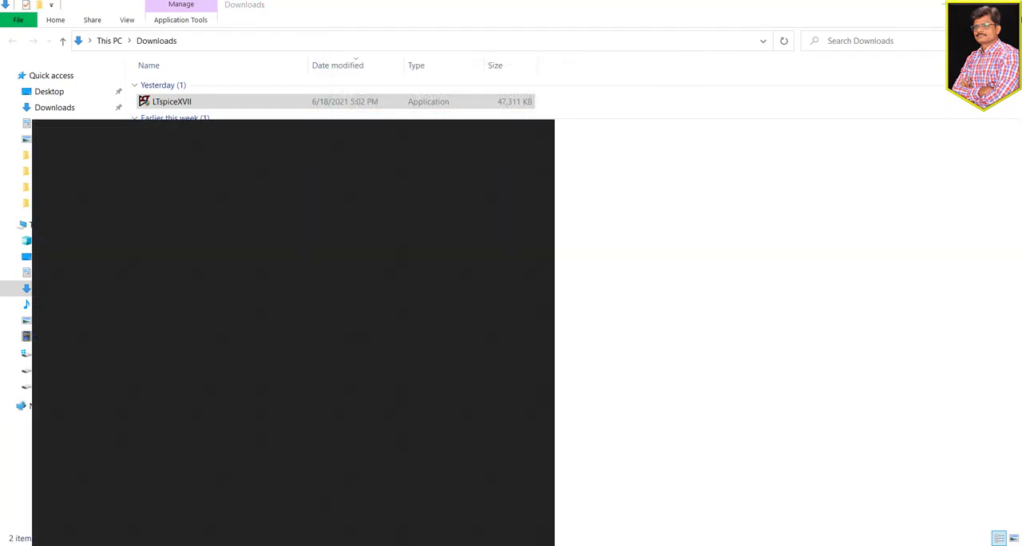
- Launch LTspice XVII from the Windows search and start a new schematic
type("lt")
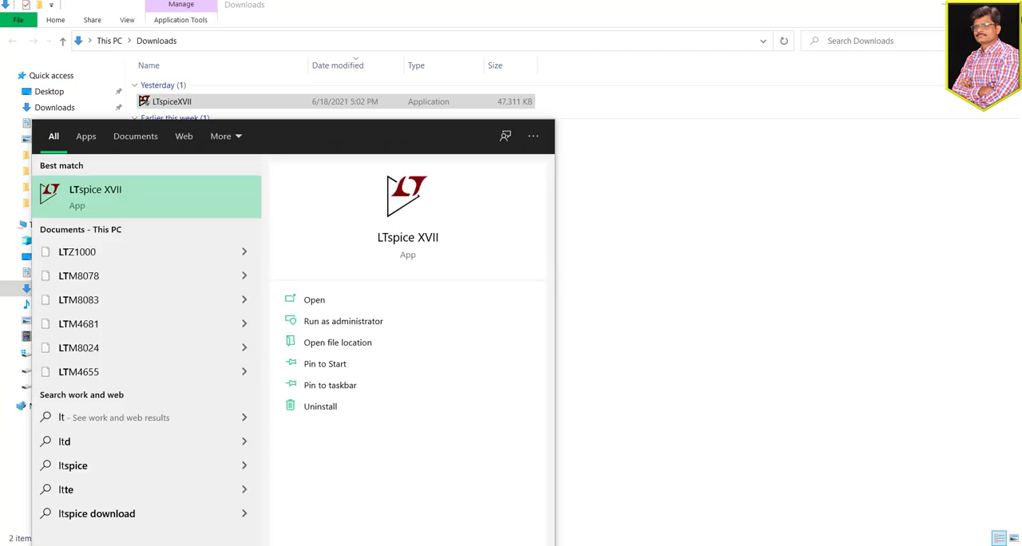
left_click(167, 217)
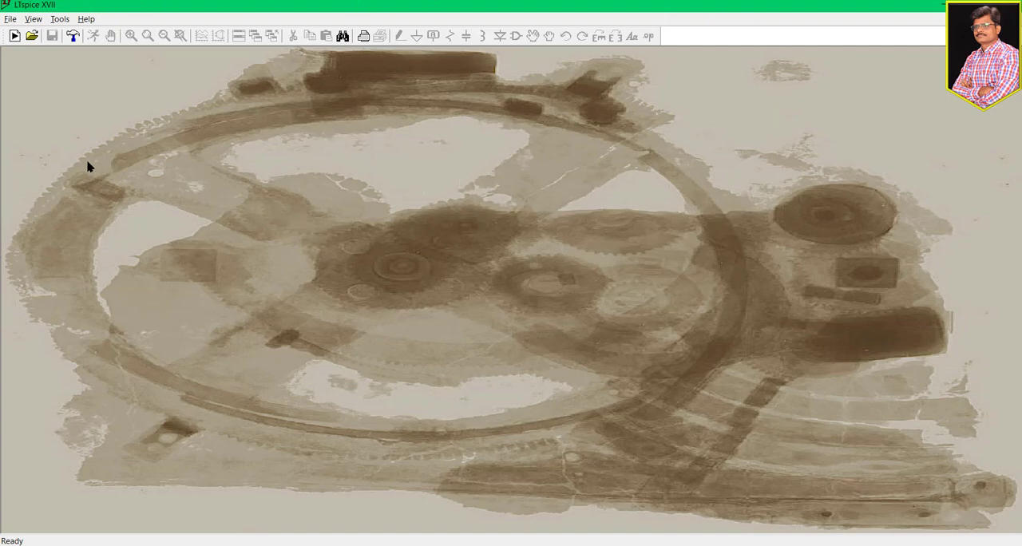
left_click(10, 20)
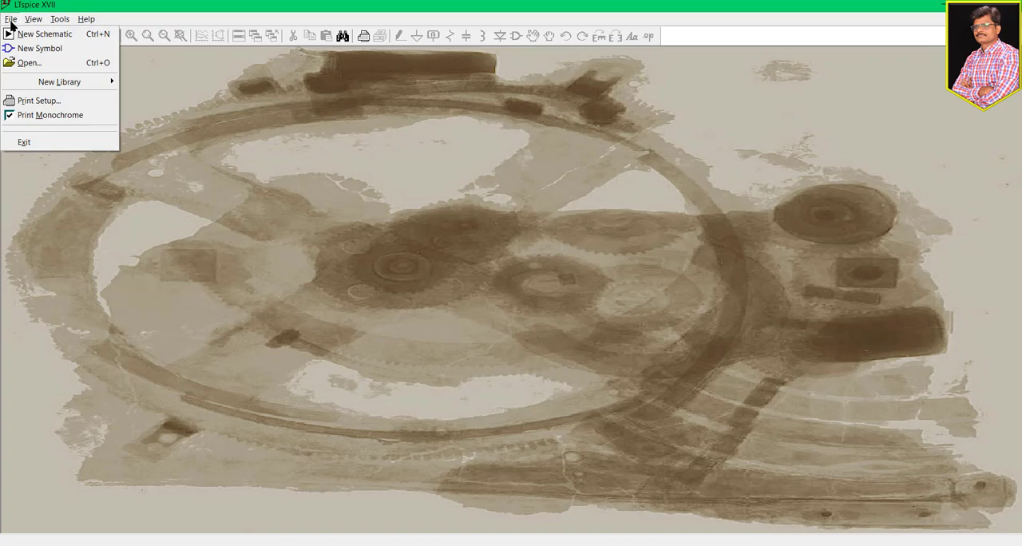
left_click(59, 38)
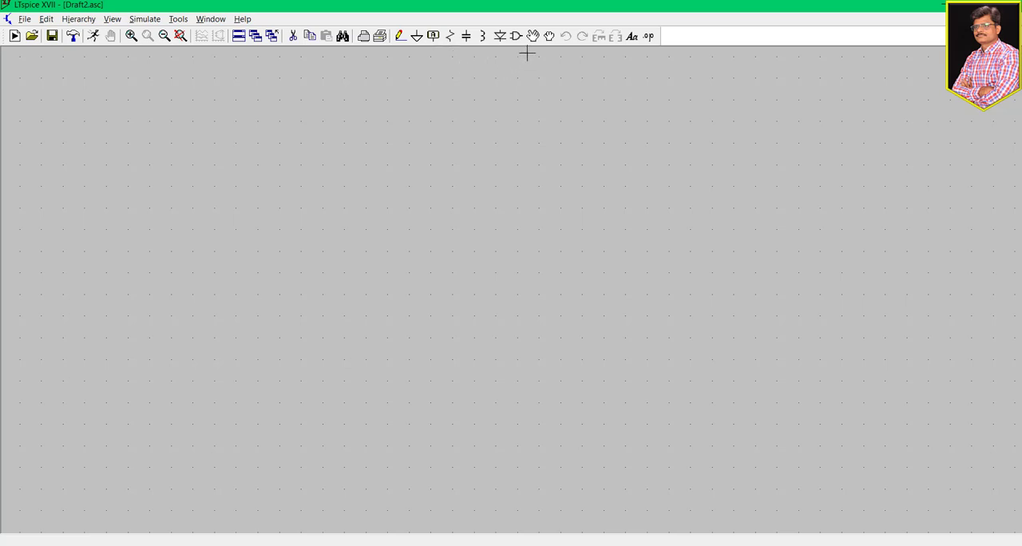
- Place a single UniversalOpamp2 op-amp near the middle of the empty schematic
left_click(516, 37)
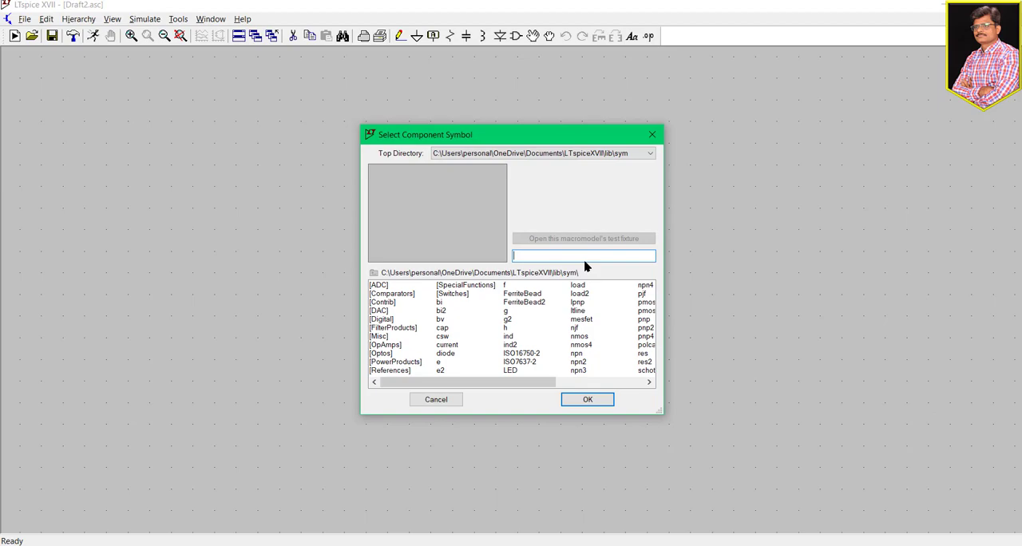
type("univ")
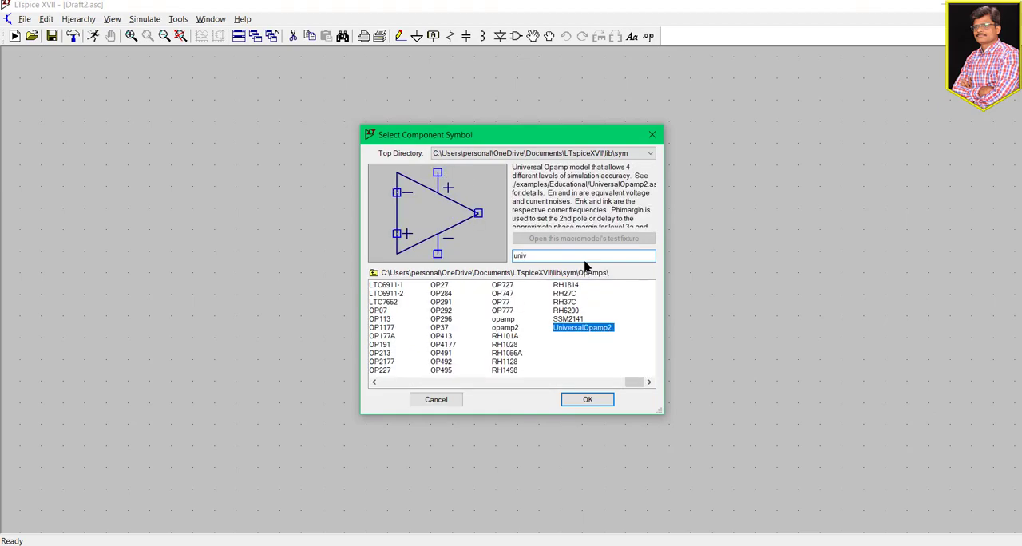
key("Return")
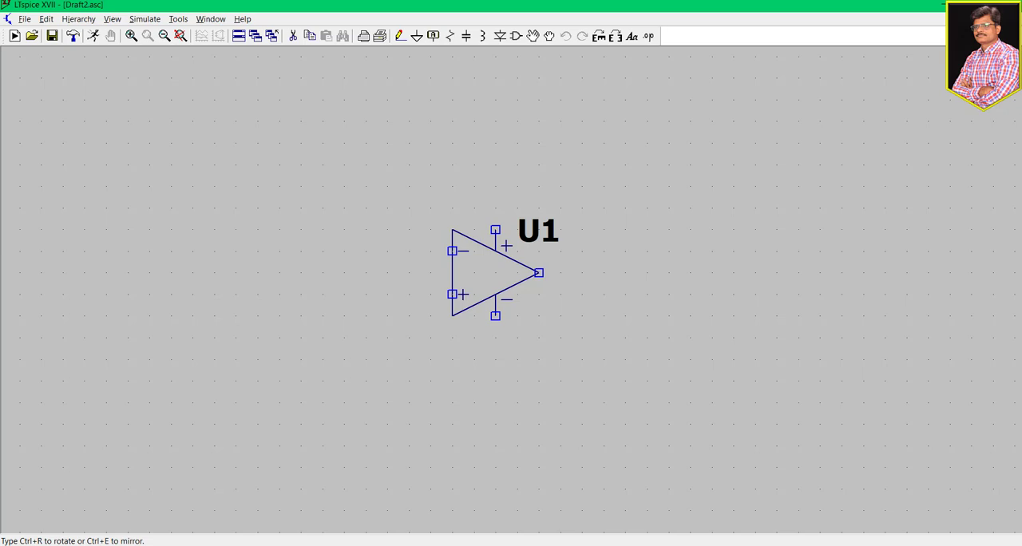
left_click(495, 272)
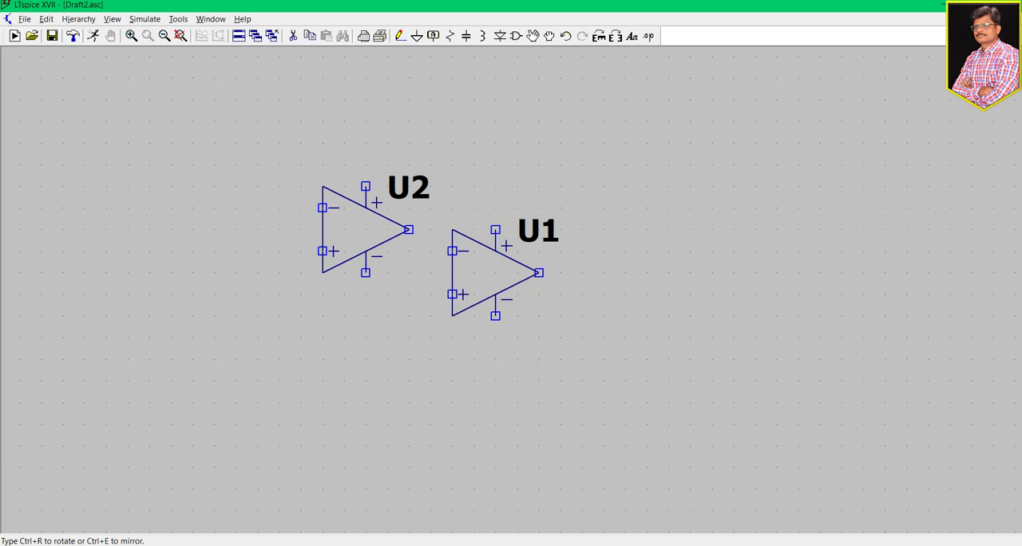
key("Escape")
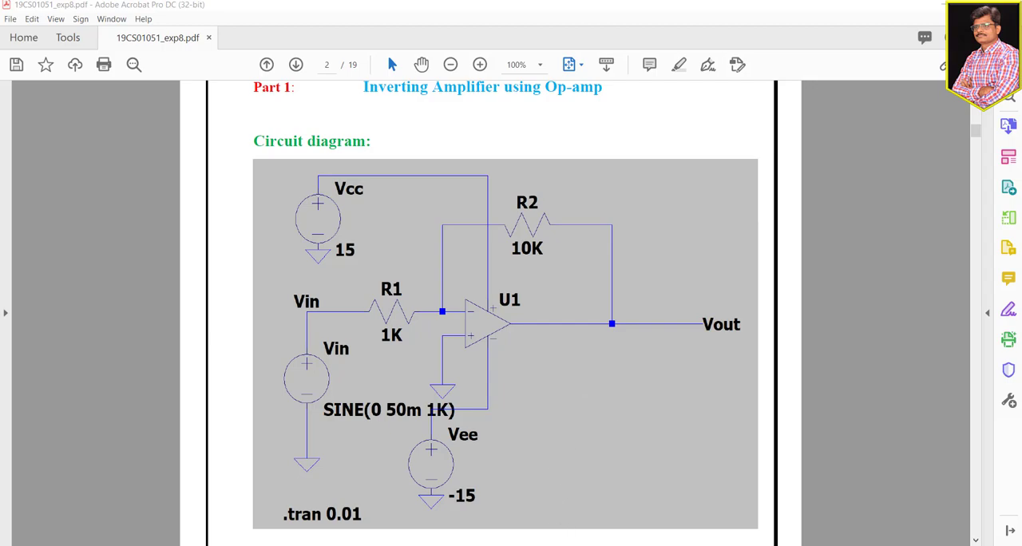
- Switch from the PDF circuit diagram back to the LTspice schematic
mouse_move(552, 545)
left_click(560, 503)
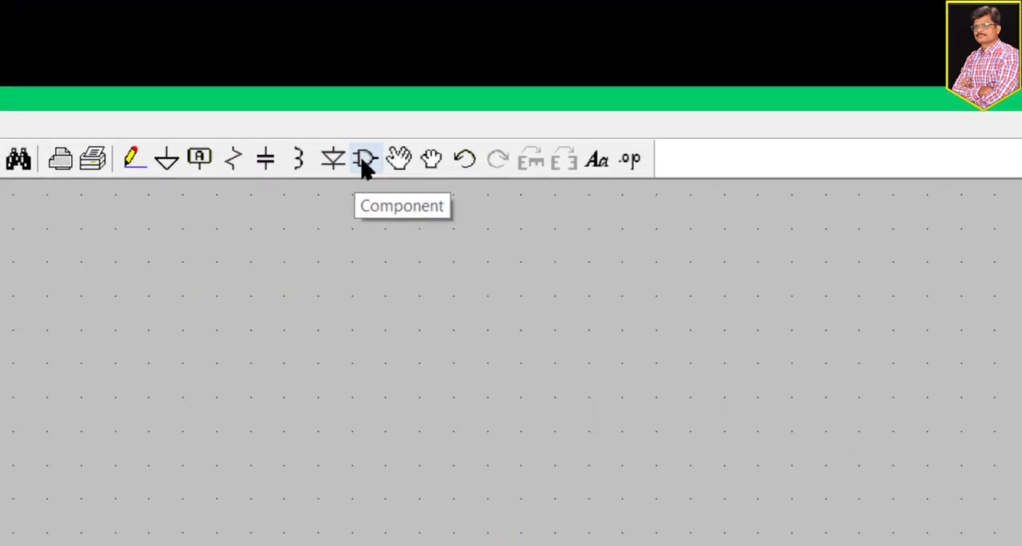
left_click(363, 160)
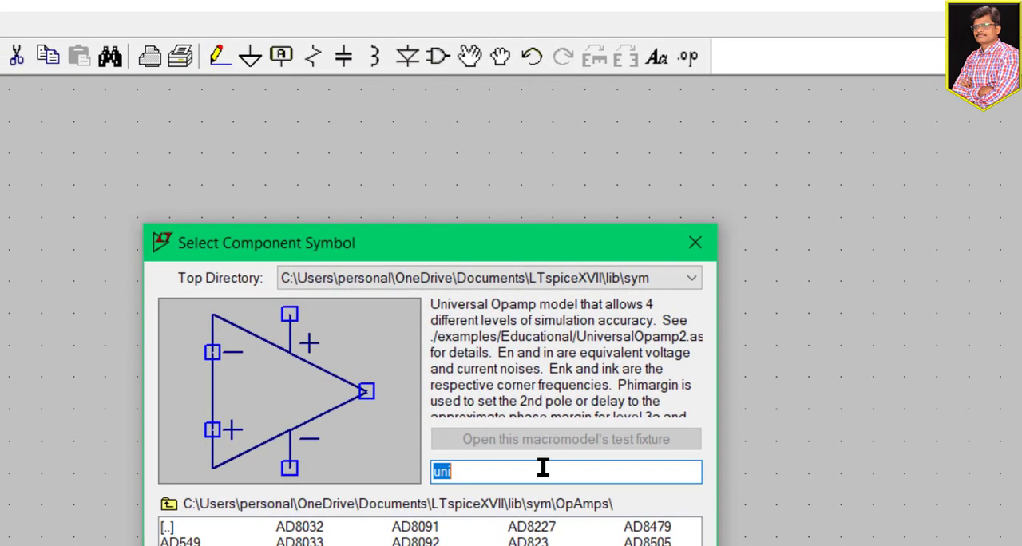
key("BackSpace")
type("vo")
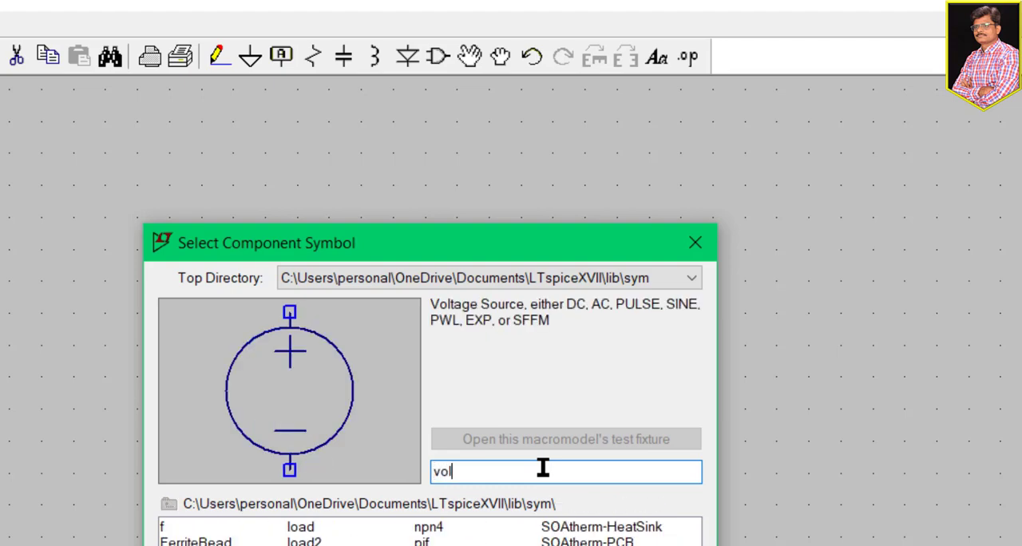
type("l")
key("BackSpace")
key("BackSpace")
key("BackSpace")
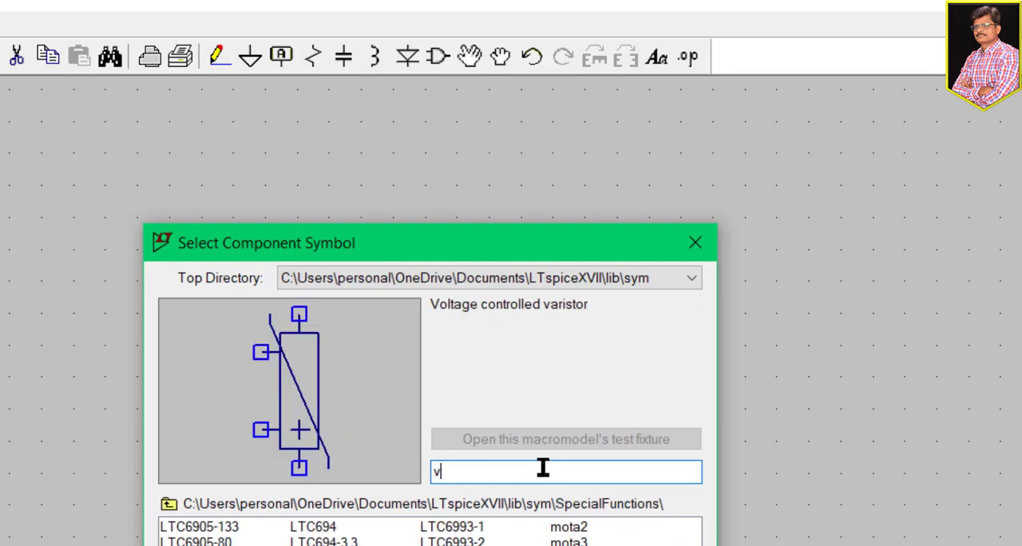
type("v")
key("BackSpace")
type("univ")
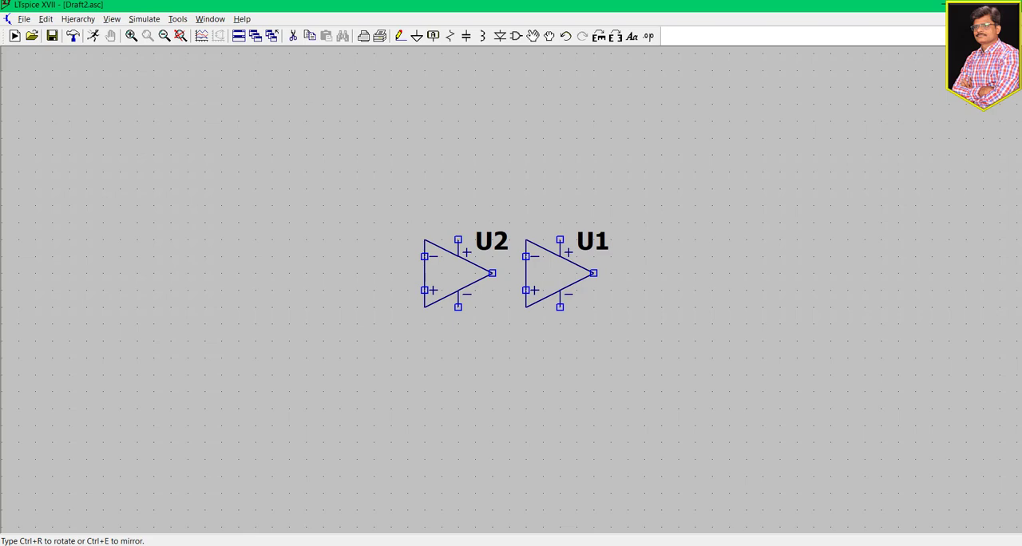
key("Escape")
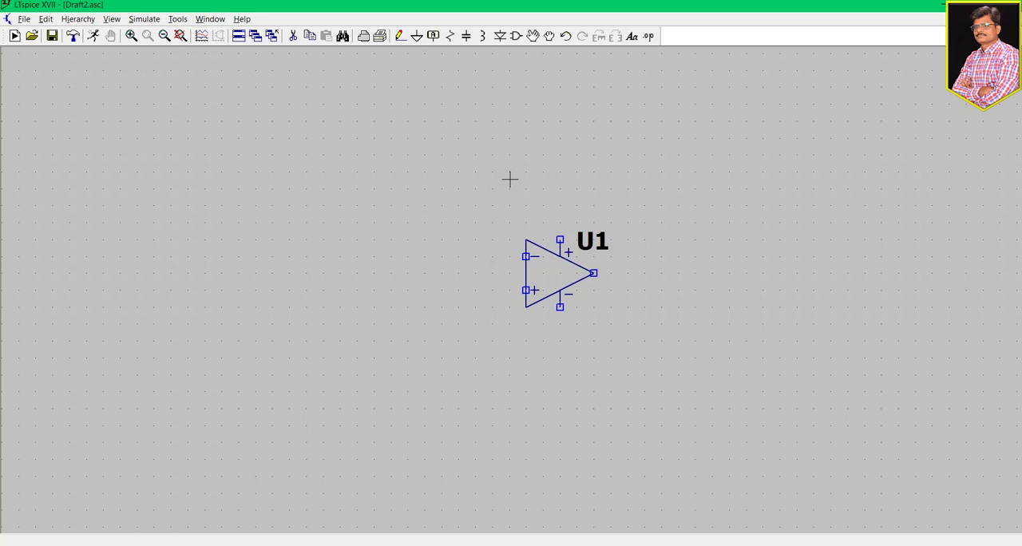
- Place three voltage sources around the op-amp: one to its lower left, one to its far upper left and one below it
left_click(515, 36)
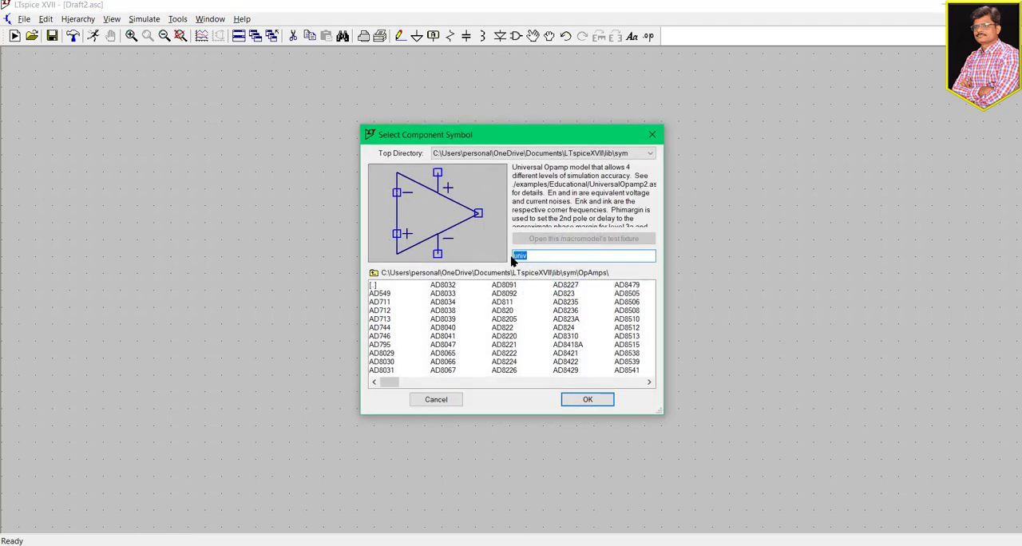
left_click(543, 257)
key("BackSpace")
key("BackSpace")
key("BackSpace")
key("BackSpace")
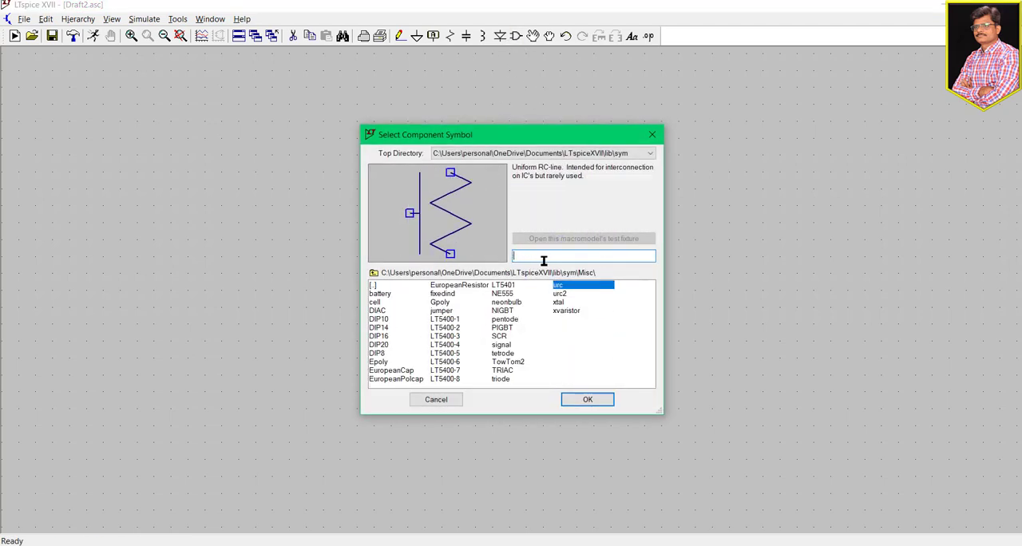
type("voltage")
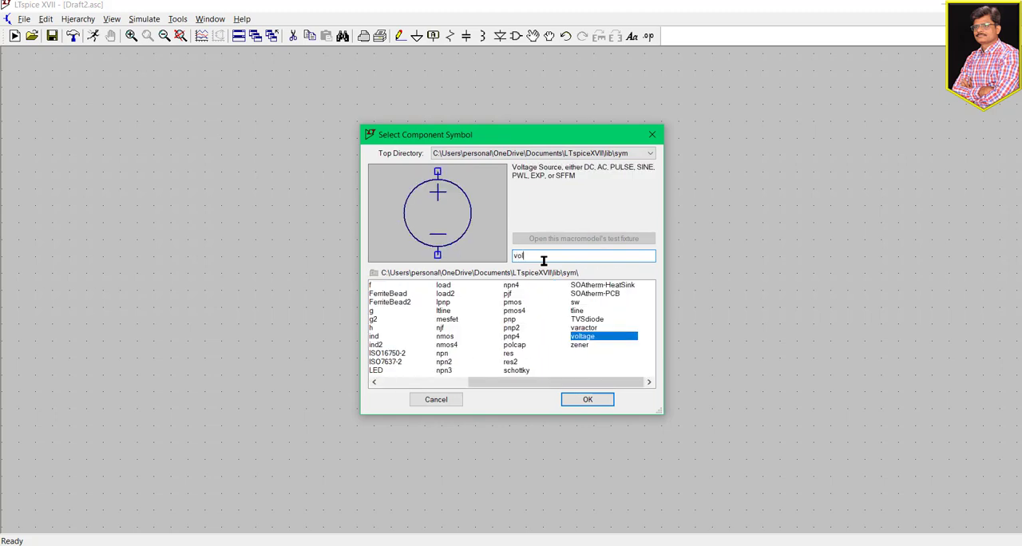
key("Return")
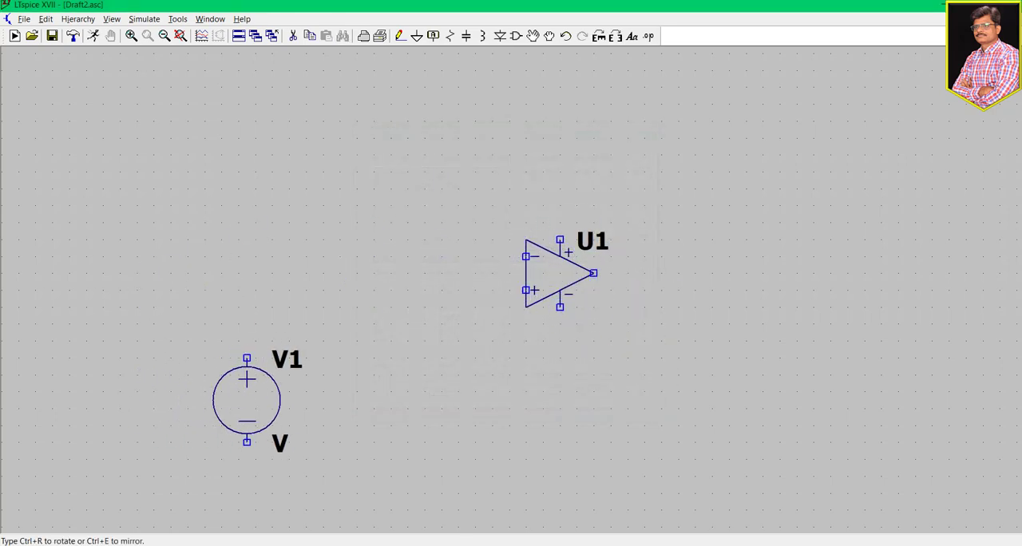
left_click(255, 399)
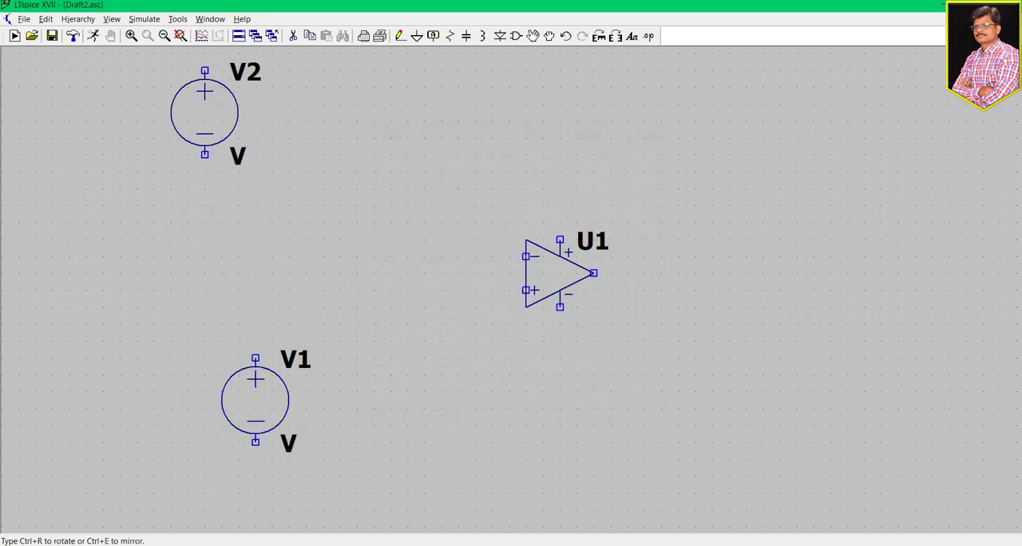
left_click(170, 112)
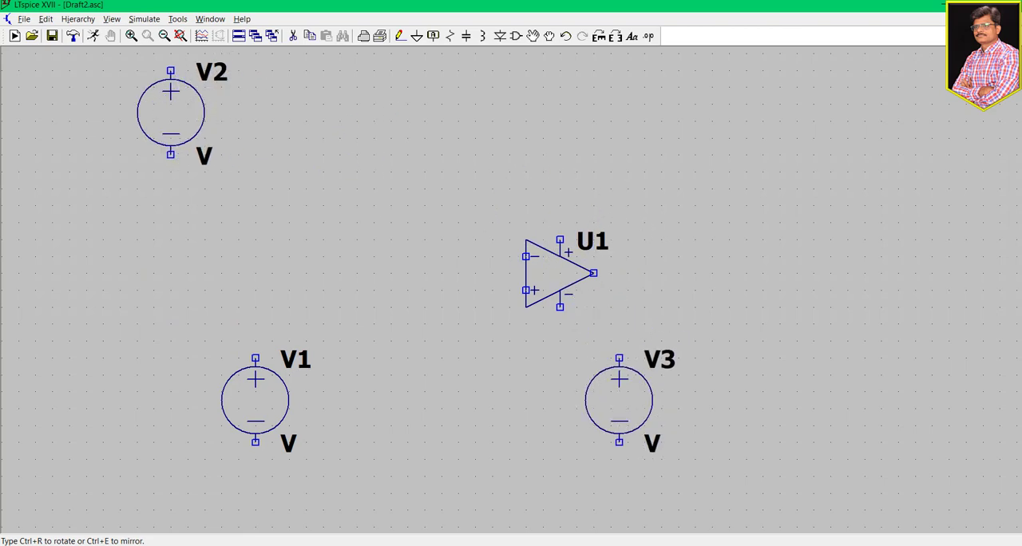
left_click(576, 468)
key("Escape")
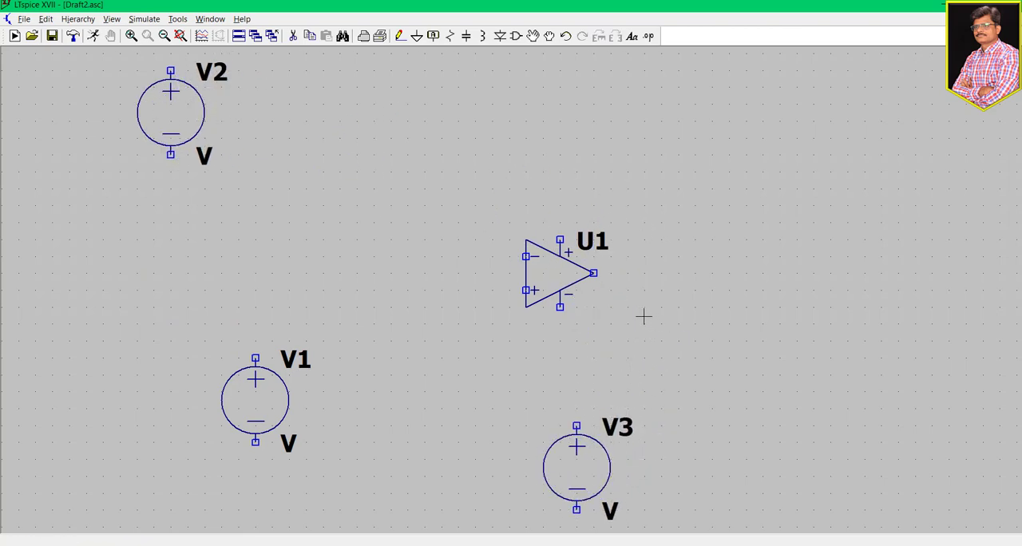
- Place two horizontally rotated resistors: one in line with the op-amp's inverting input and one above and right of the op-amp
left_click_drag(649, 318, 643, 316)
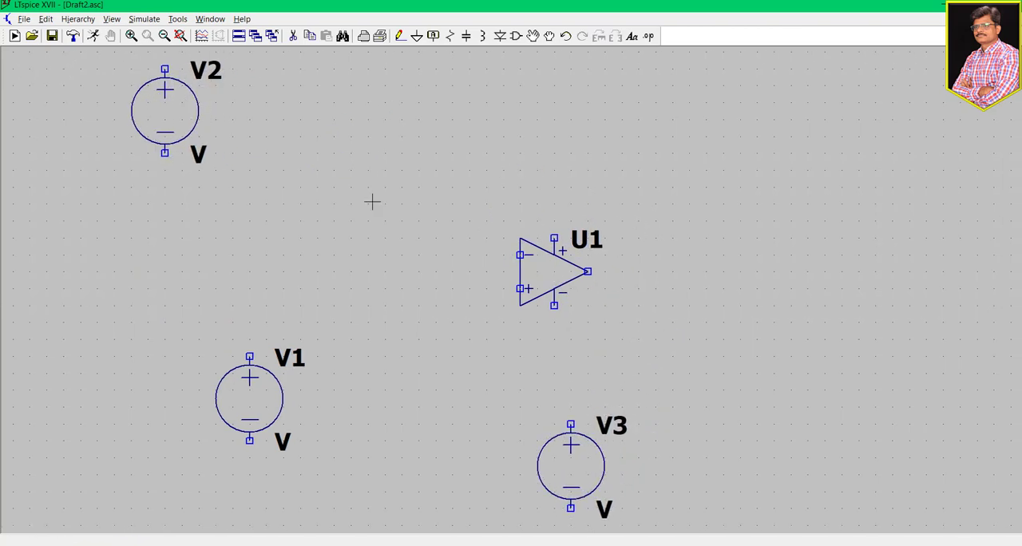
left_click(516, 37)
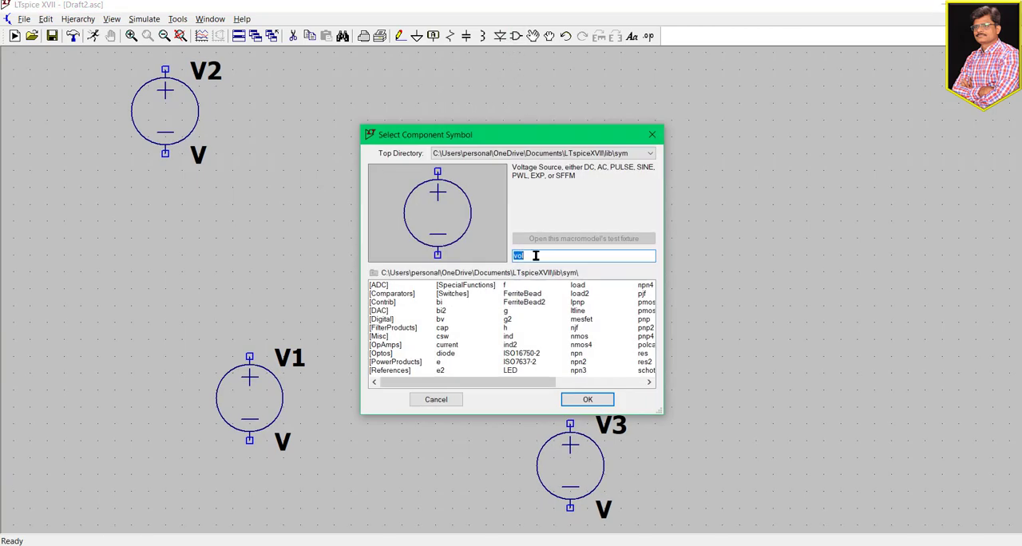
type("res")
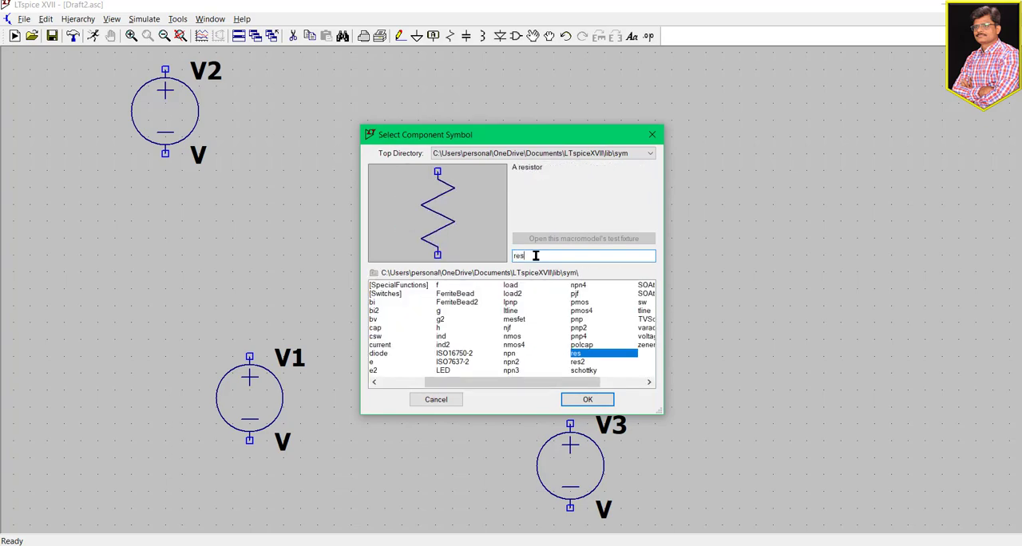
key("Return")
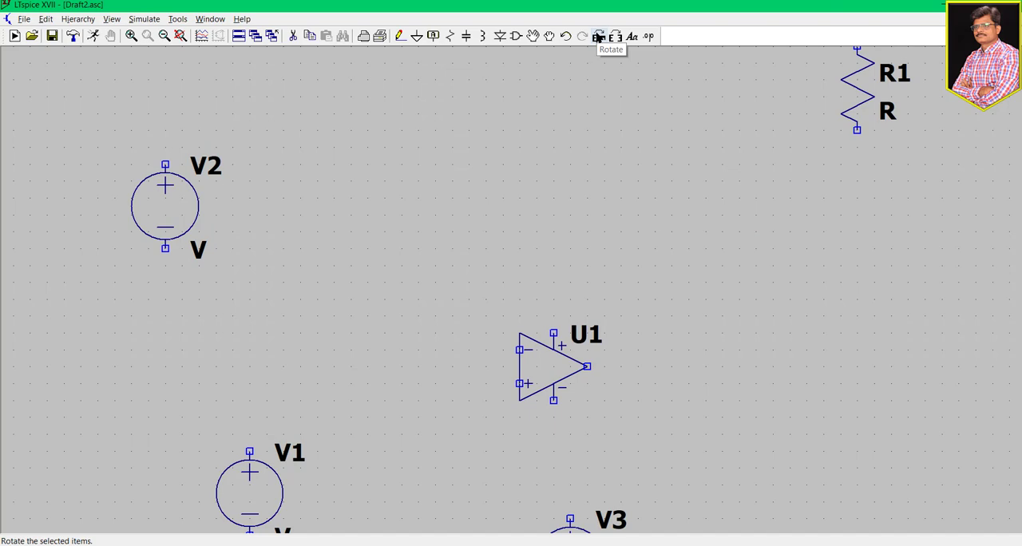
left_click(599, 37)
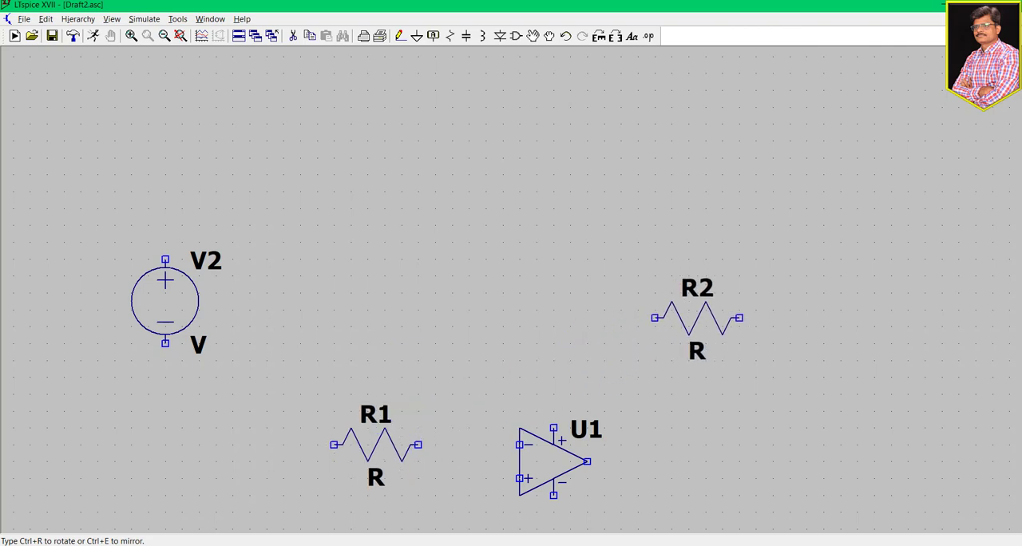
left_click(747, 310)
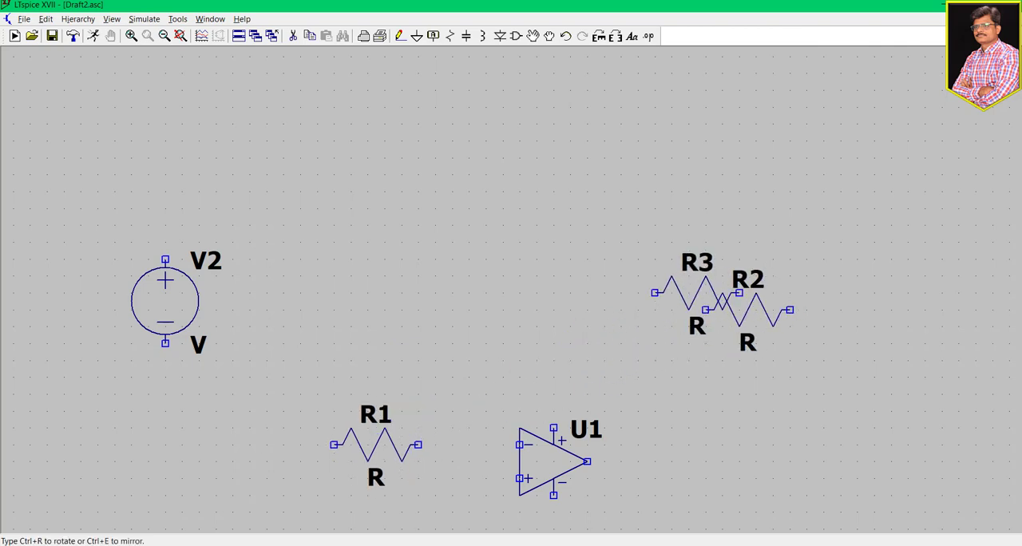
key("Escape")
- Place a ground symbol below each of the voltage sources V1, V2 and V3
left_click_drag(705, 432, 691, 254)
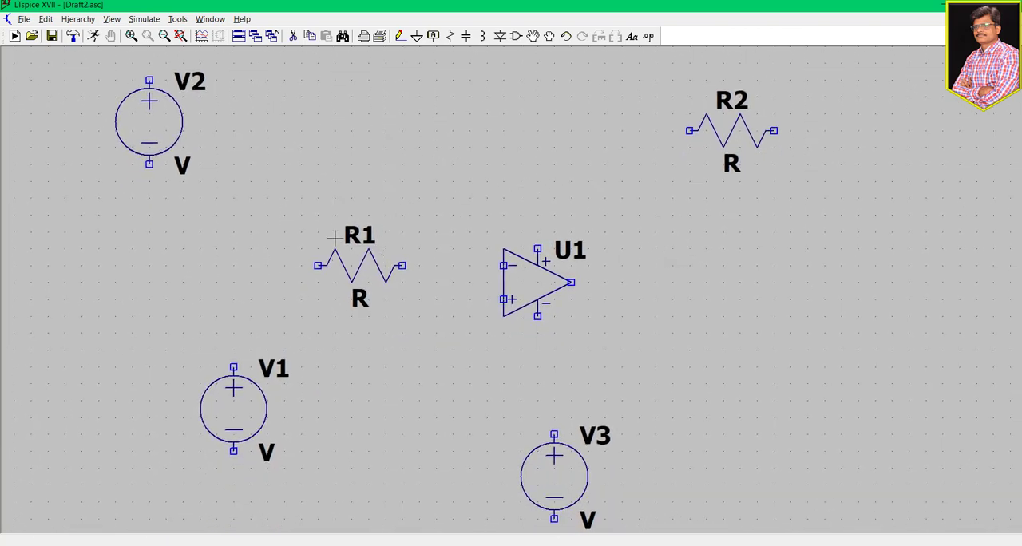
left_click(417, 35)
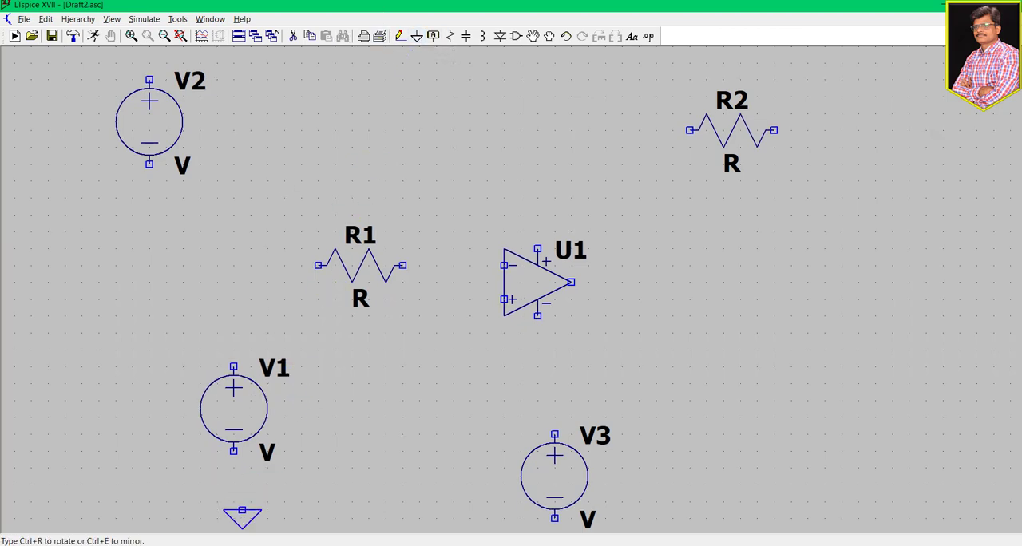
left_click(233, 503)
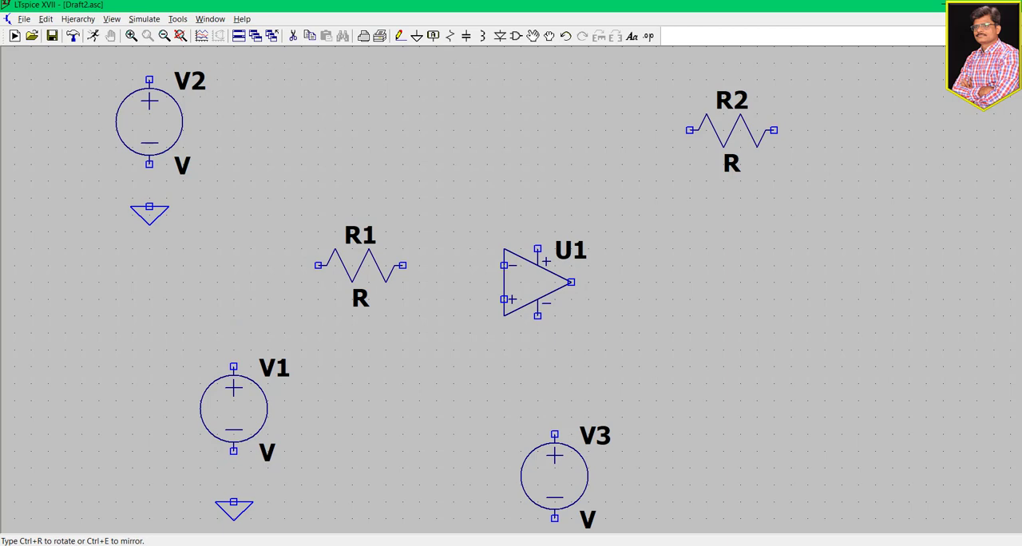
left_click(149, 208)
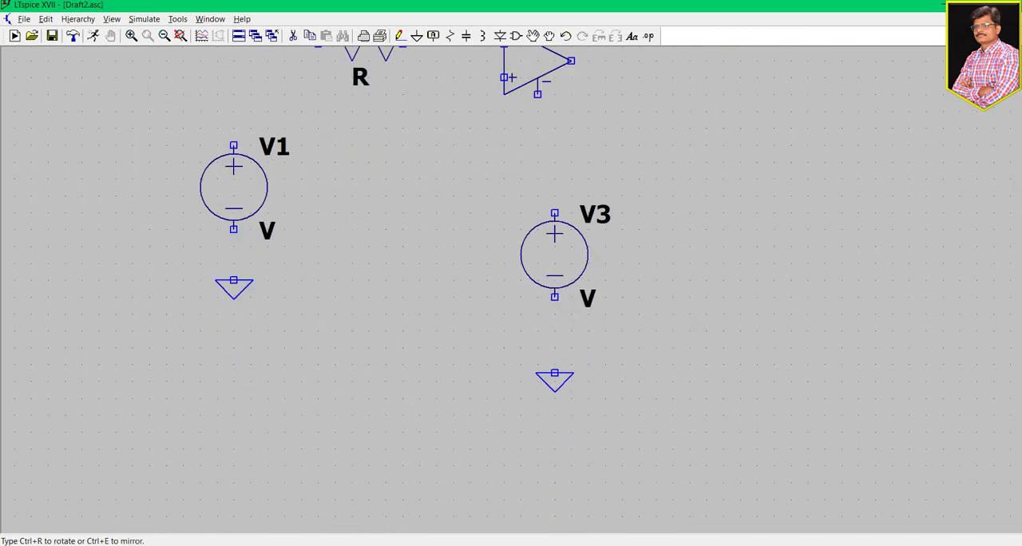
left_click(554, 349)
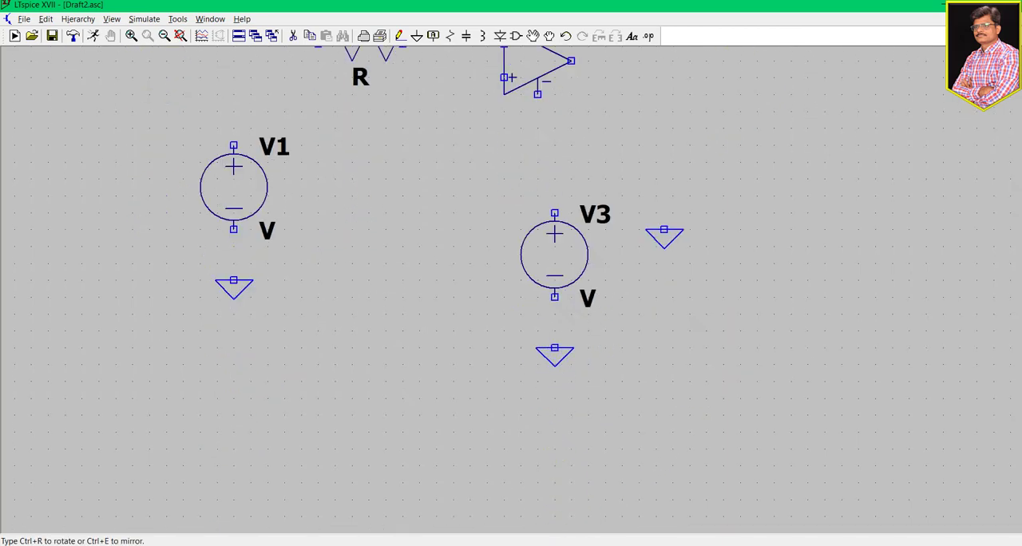
key("Escape")
- Wire V1's positive terminal to R1, and R1's other end to the op-amp's inverting input
left_click_drag(668, 220, 696, 410)
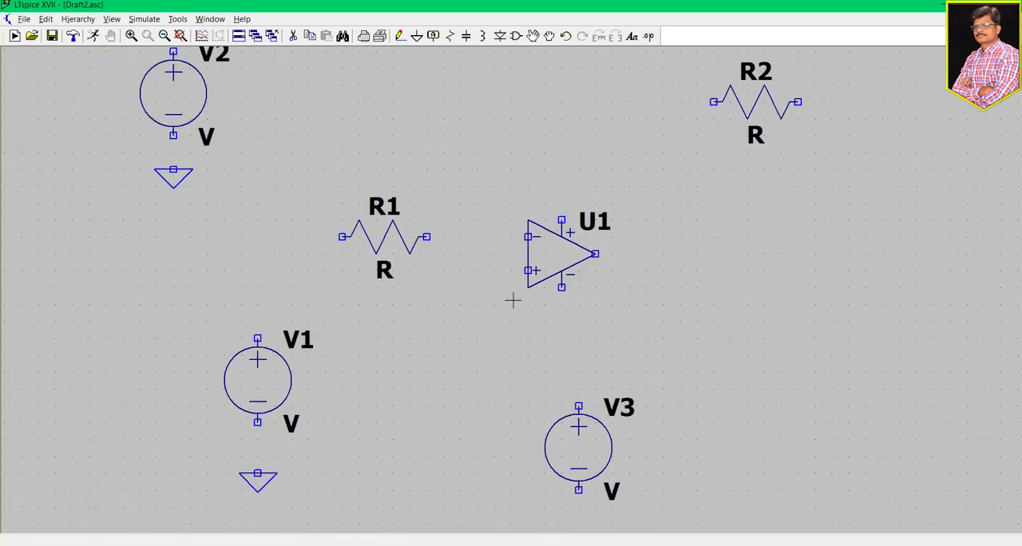
left_click(406, 38)
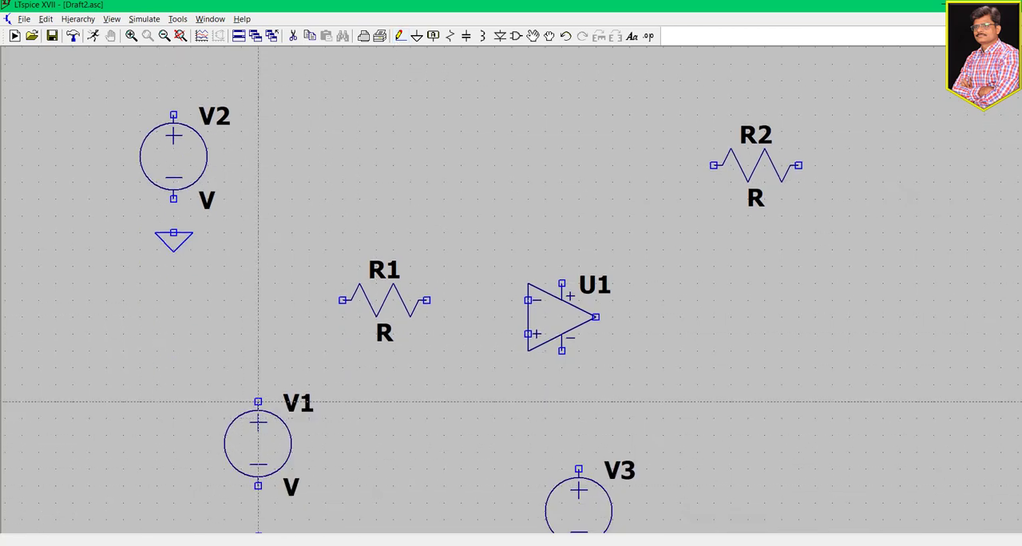
left_click(258, 402)
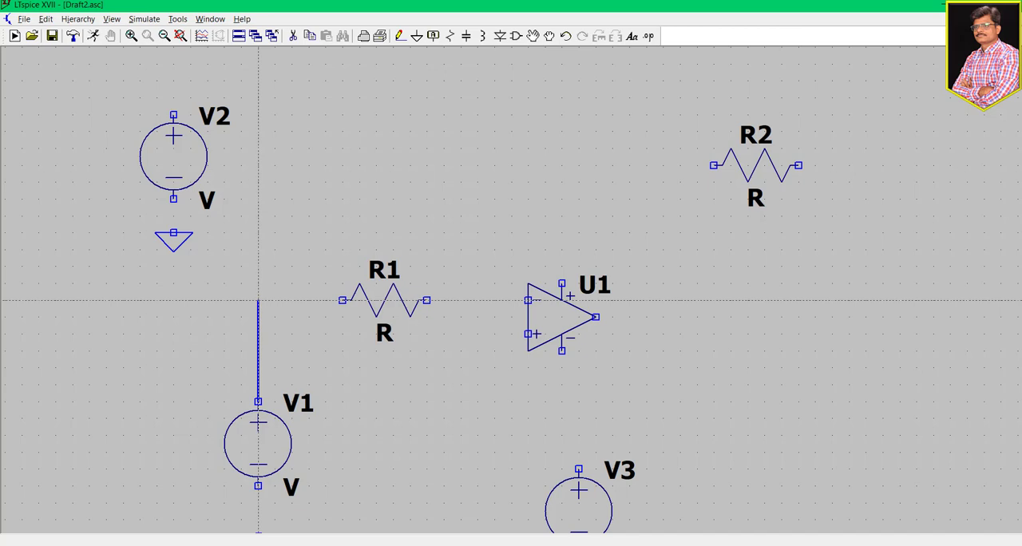
left_click(258, 301)
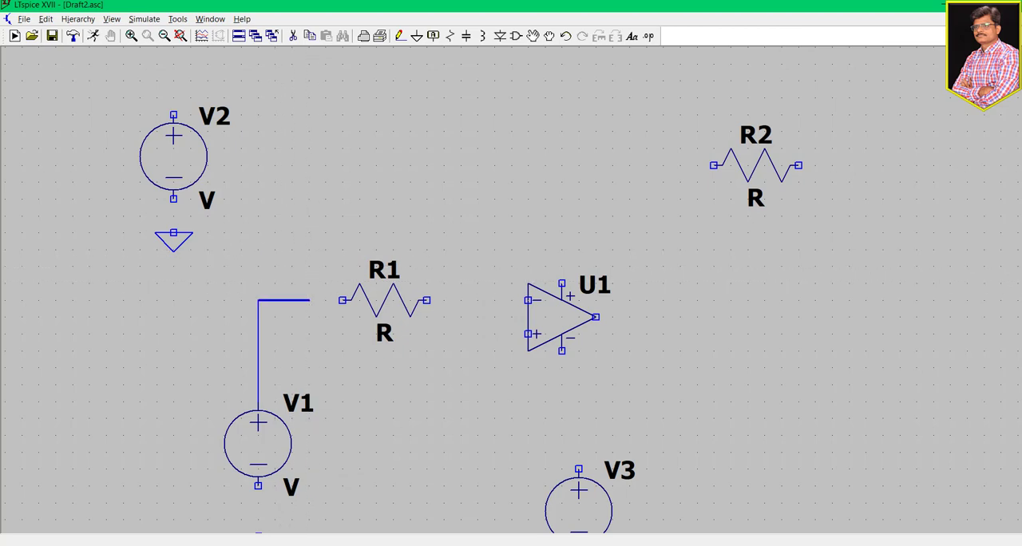
left_click(342, 300)
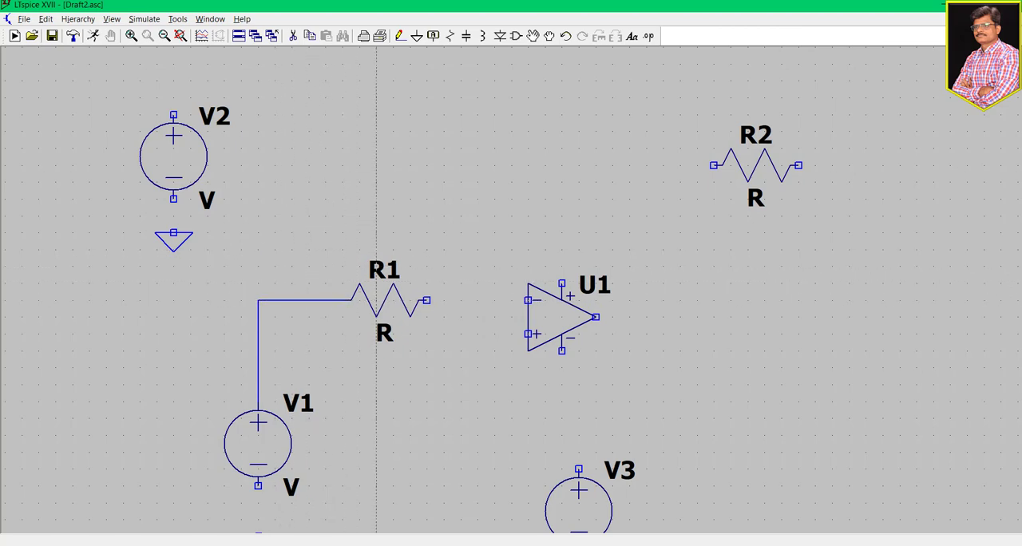
left_click(426, 300)
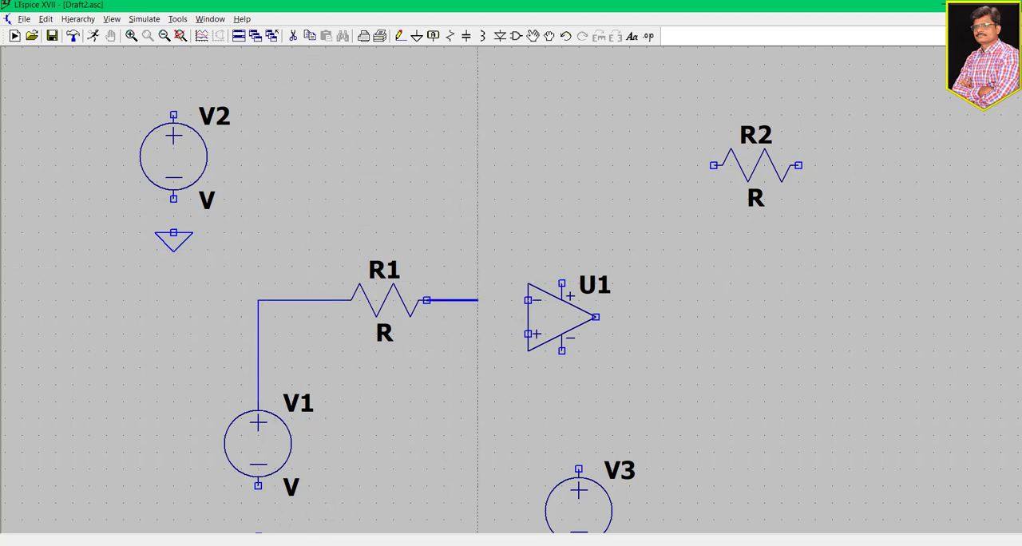
left_click(527, 300)
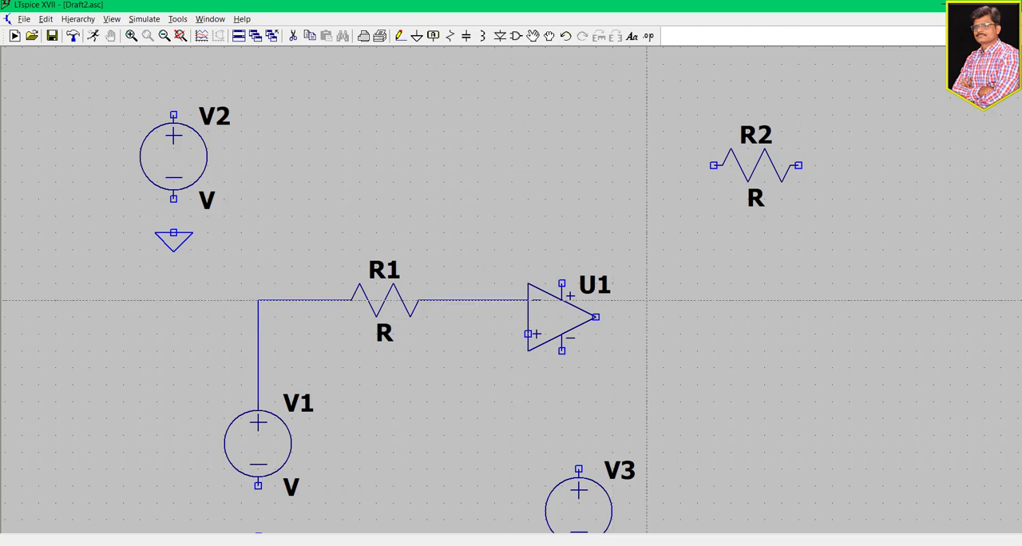
key("Escape")
- Draw a long horizontal output wire from the op-amp's output, extending past R2
left_click_drag(648, 354, 596, 295)
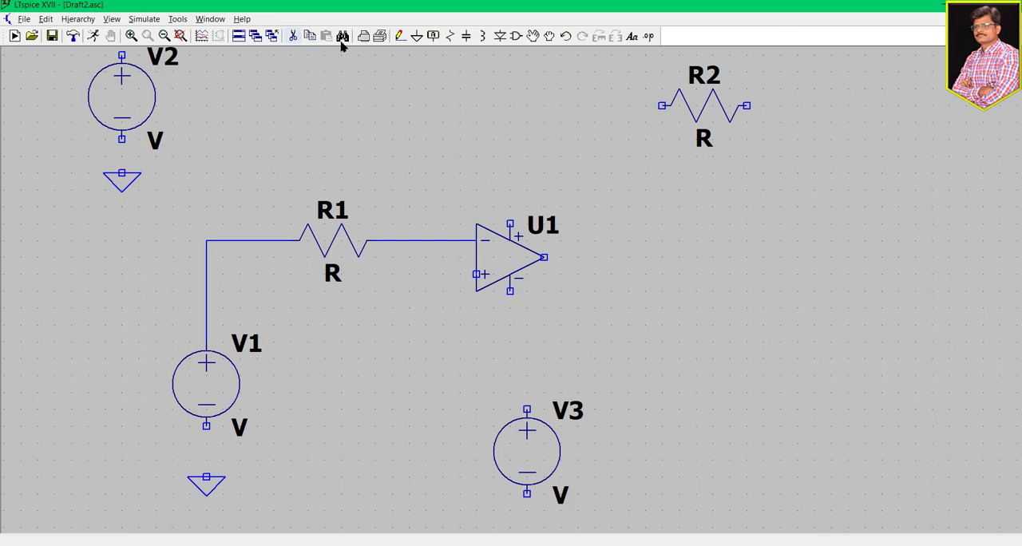
left_click(400, 36)
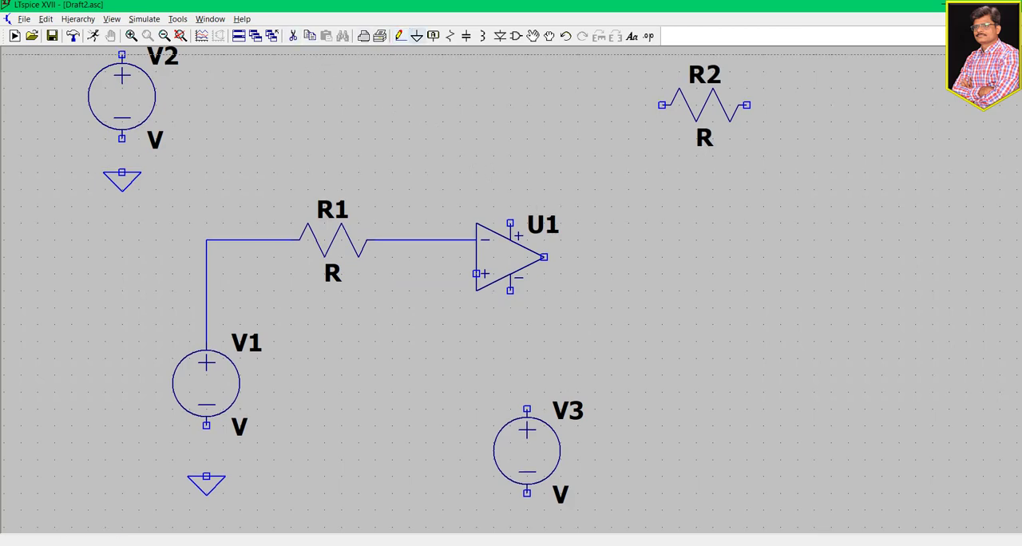
left_click(544, 257)
left_click(848, 257)
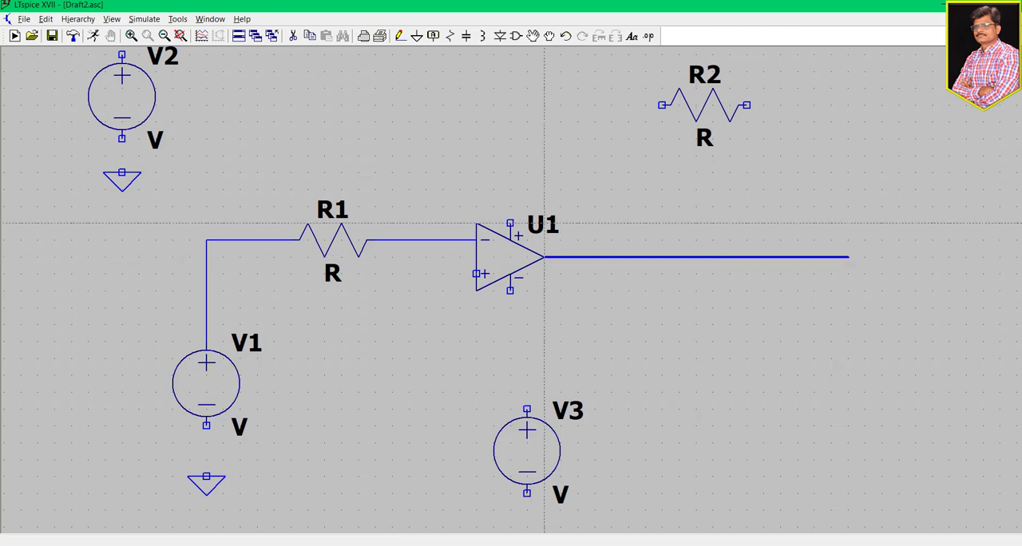
key("Escape")
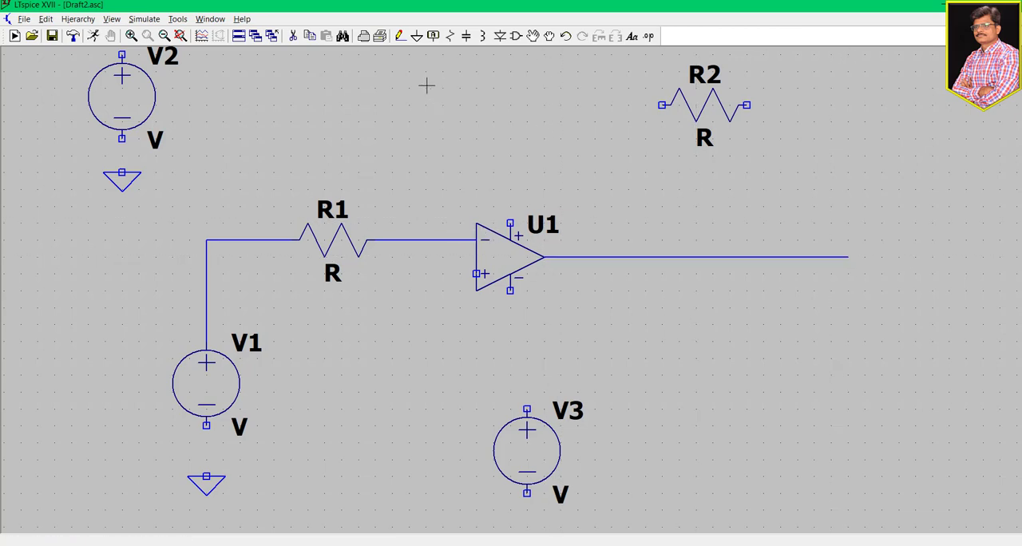
- Wire R2 as the feedback resistor between the inverting input node and the op-amp's output wire
left_click(400, 36)
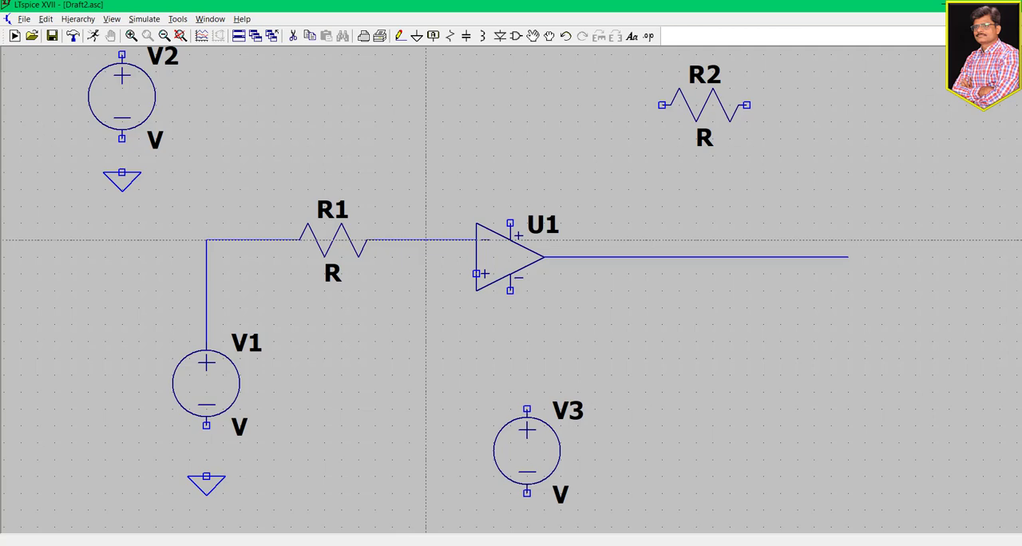
left_click(442, 240)
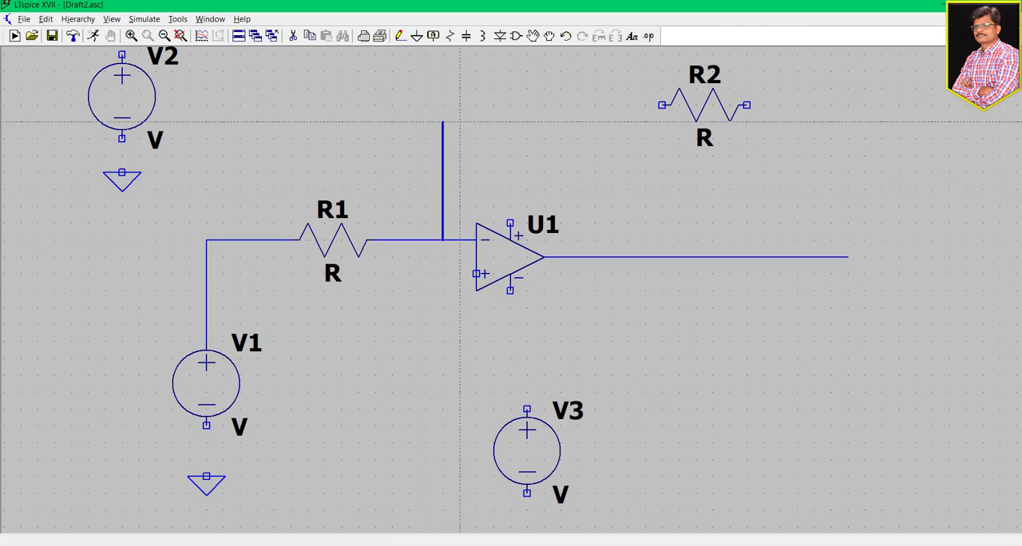
left_click(662, 104)
left_click(746, 104)
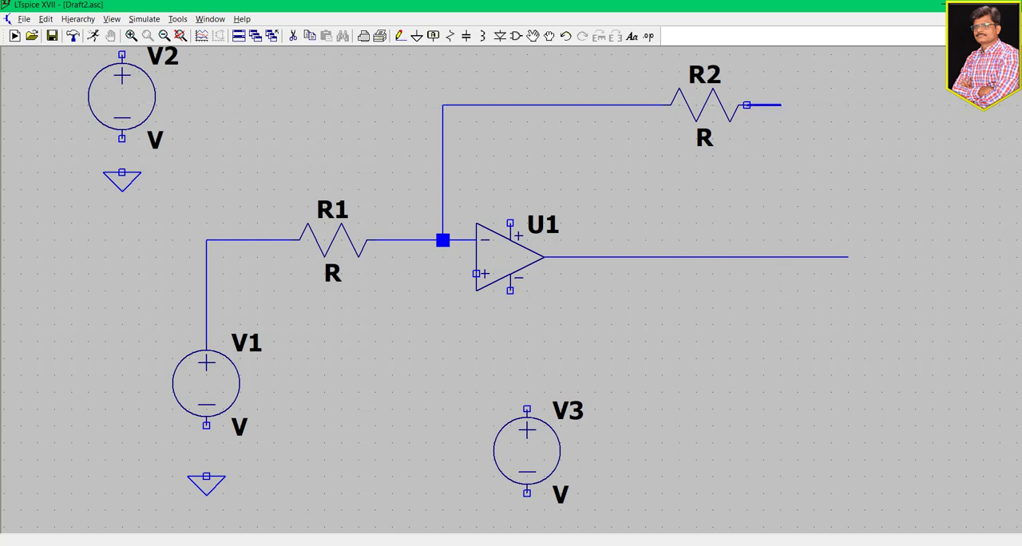
left_click(798, 104)
left_click(798, 256)
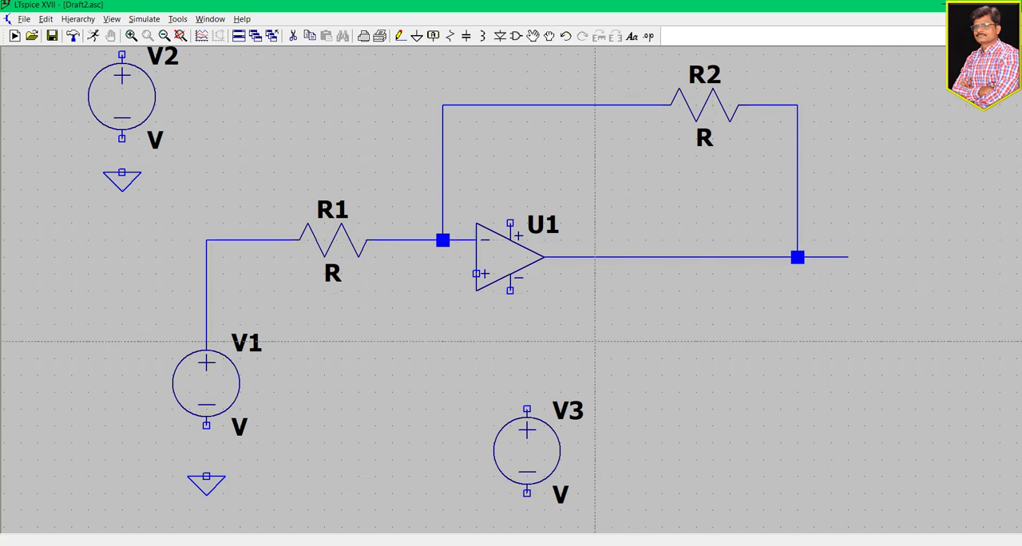
- Wire the op-amp's negative supply pin to V3's positive terminal
left_click(511, 291)
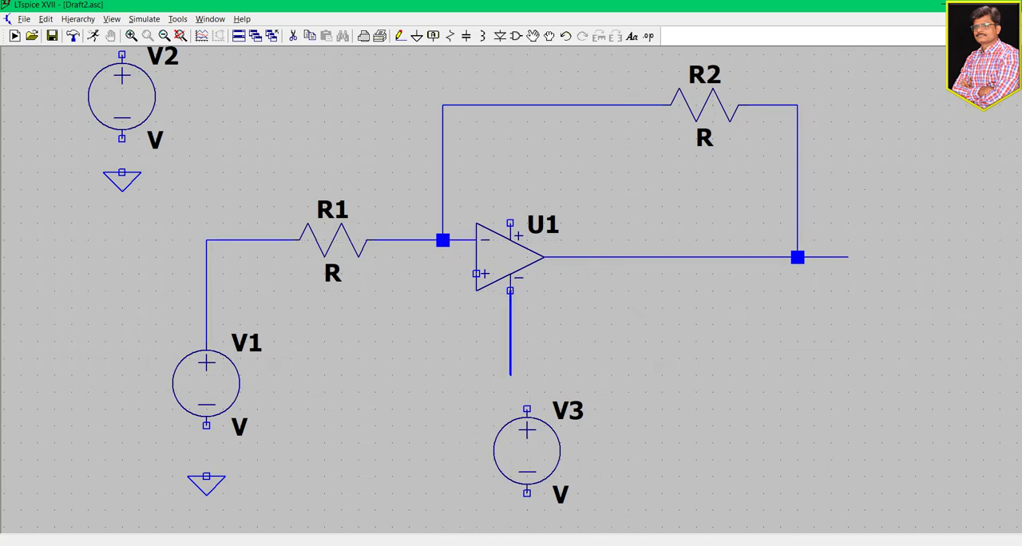
left_click(510, 373)
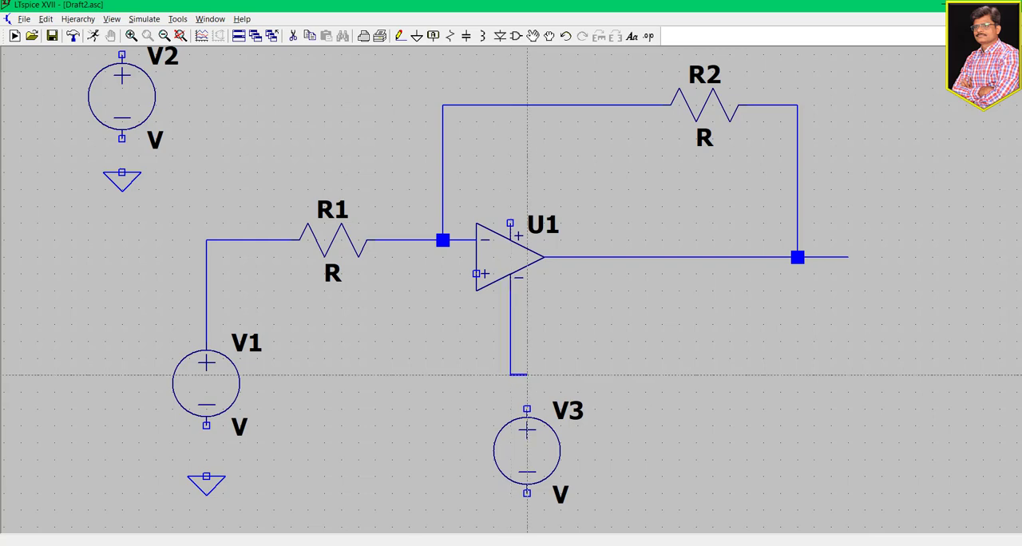
left_click(527, 409)
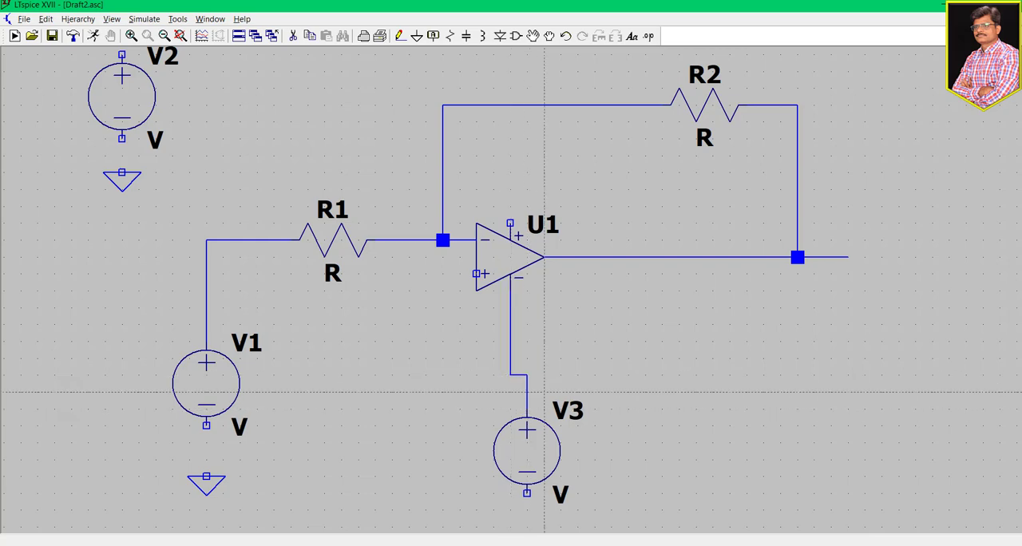
key("Escape")
- Connect the negative terminals of V3 and V2 to the ground symbols below them
left_click_drag(680, 379, 686, 329)
scroll(549, 199, "up", 1)
scroll(550, 200, "down", 1)
scroll(713, 298, "down", 1)
left_click(399, 36)
left_click(541, 440)
left_click(540, 486)
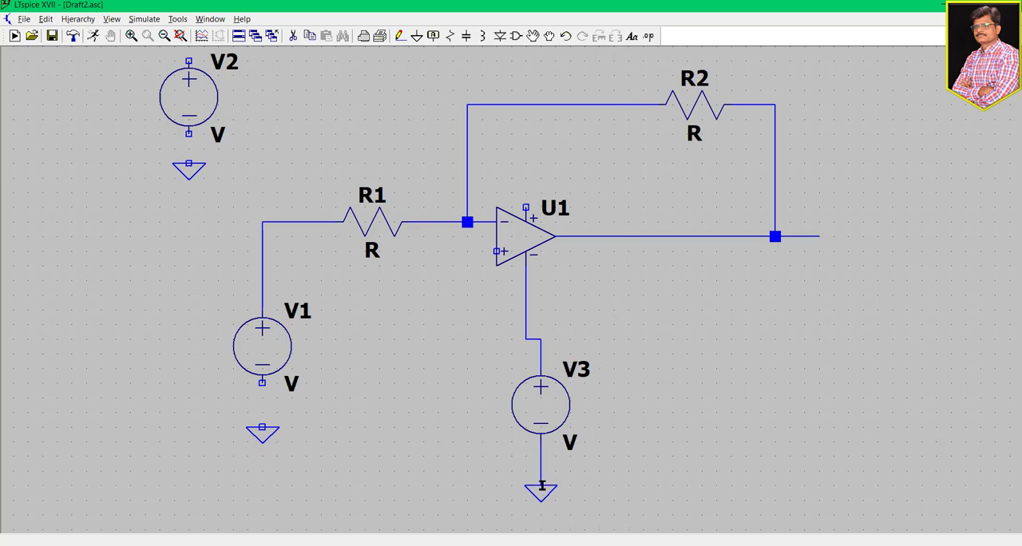
left_click(188, 134)
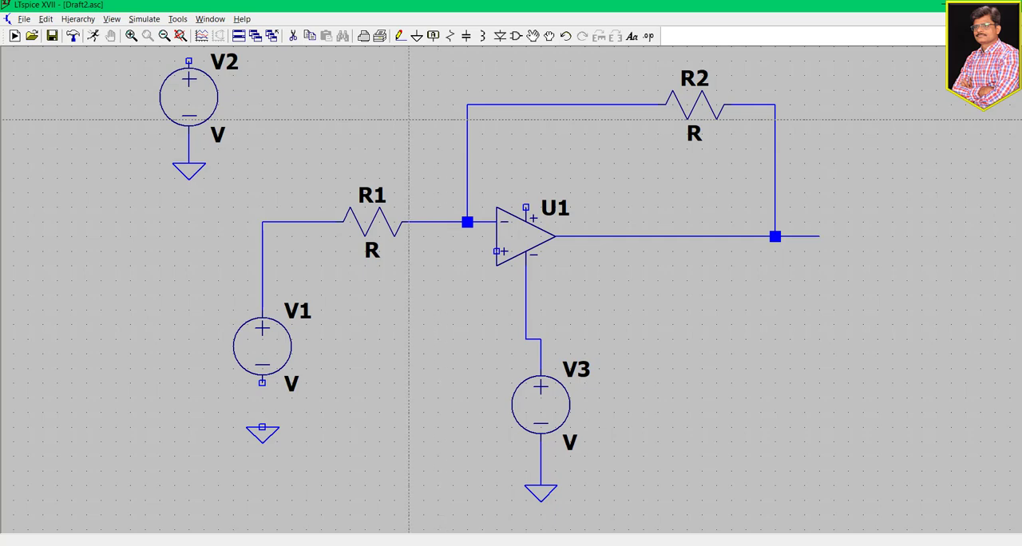
- Wire V2's positive terminal to the op-amp's positive supply pin, routing the wire above the feedback loop
left_click_drag(354, 125, 424, 234)
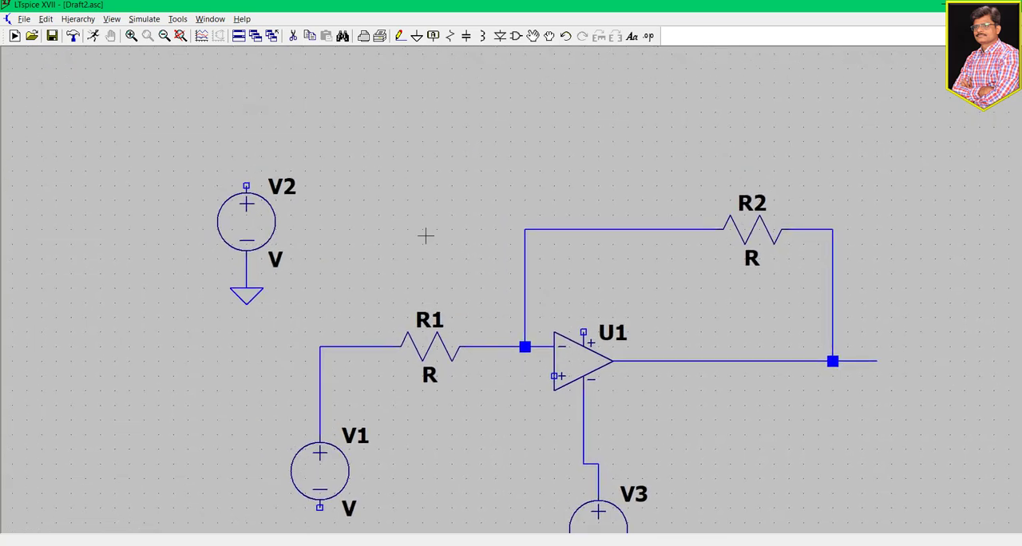
left_click(399, 36)
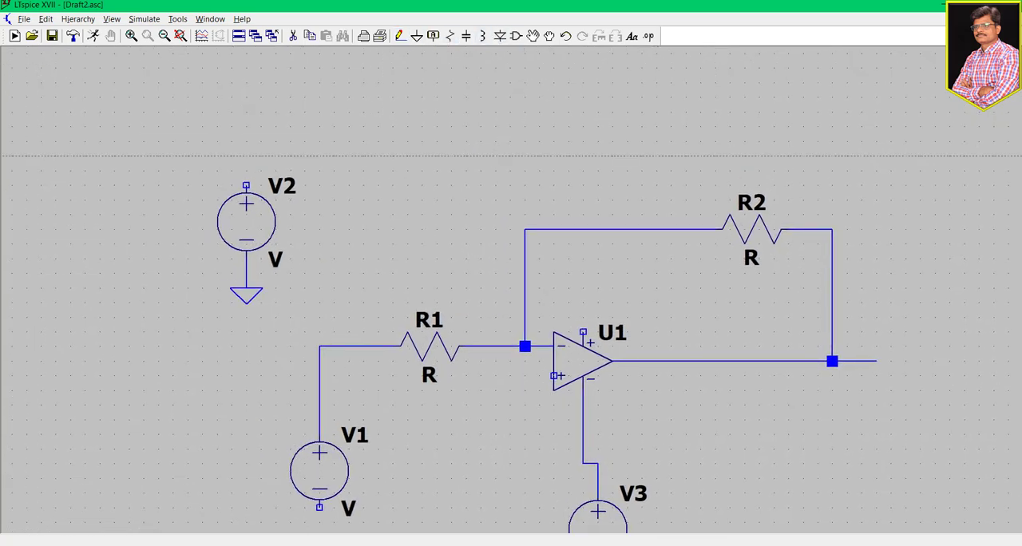
left_click(246, 186)
left_click(582, 127)
left_click(582, 331)
key("Escape")
- Place a ground symbol below the op-amp's non-inverting input
left_click_drag(766, 437, 668, 318)
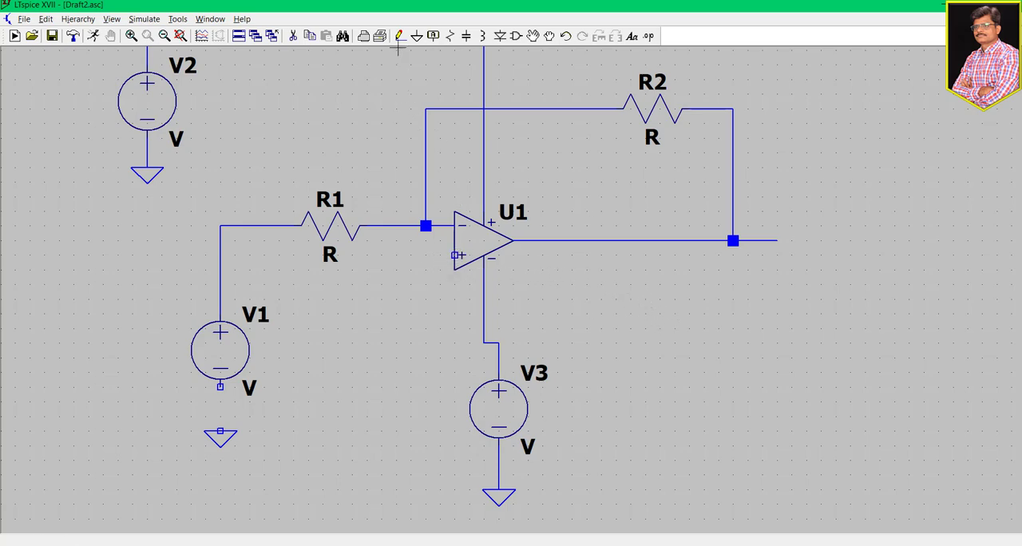
key("v")
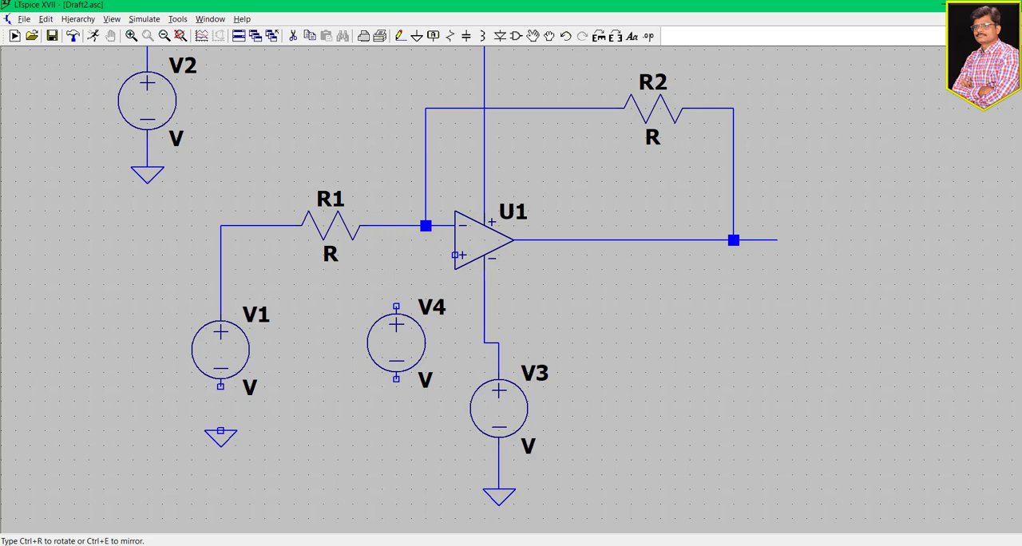
key("Escape")
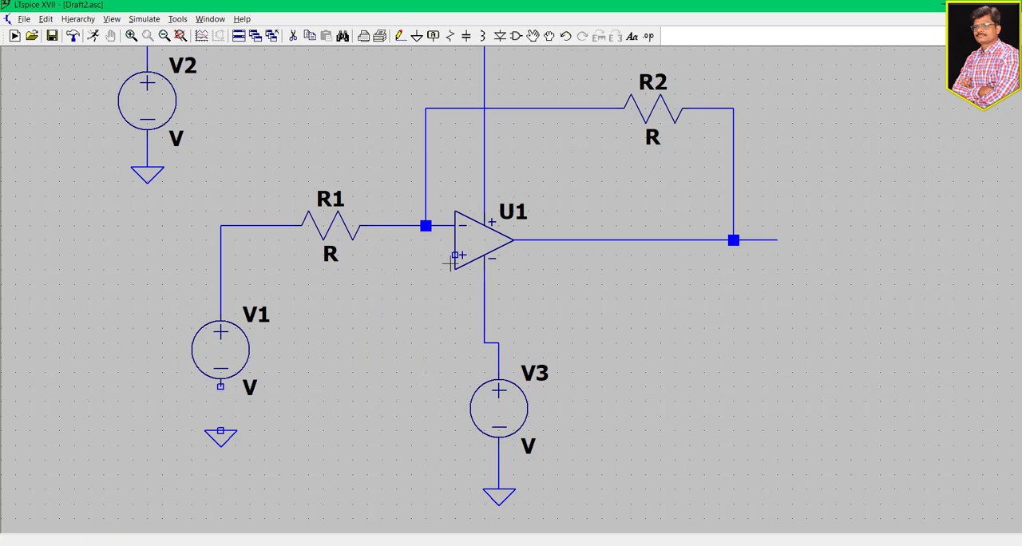
left_click(417, 36)
left_click(426, 301)
key("Escape")
- Wire the op-amp's non-inverting input to the ground symbol below it
left_click(399, 36)
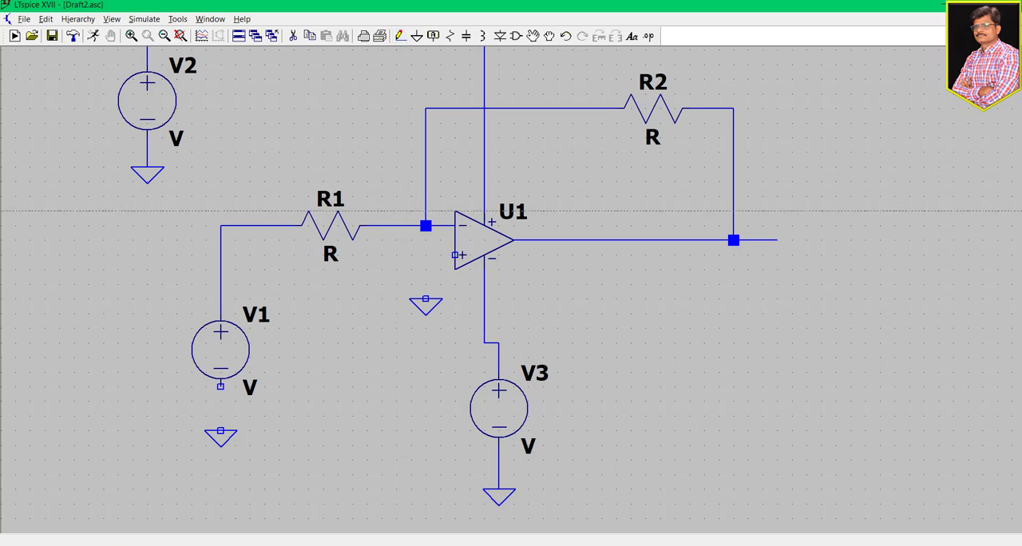
left_click(456, 255)
left_click(425, 300)
key("Escape")
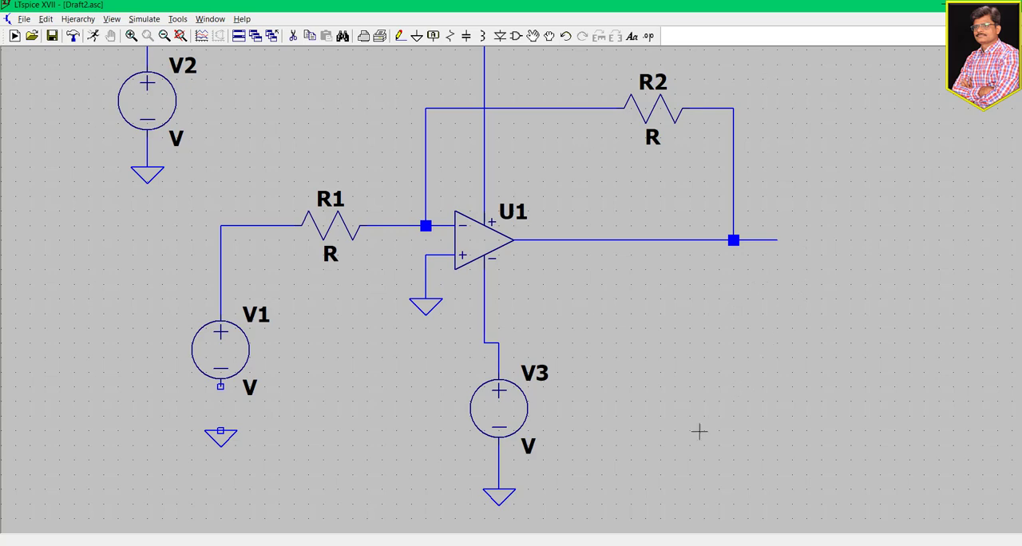
- Connect V1's negative terminal to the ground symbol below it
left_click(399, 35)
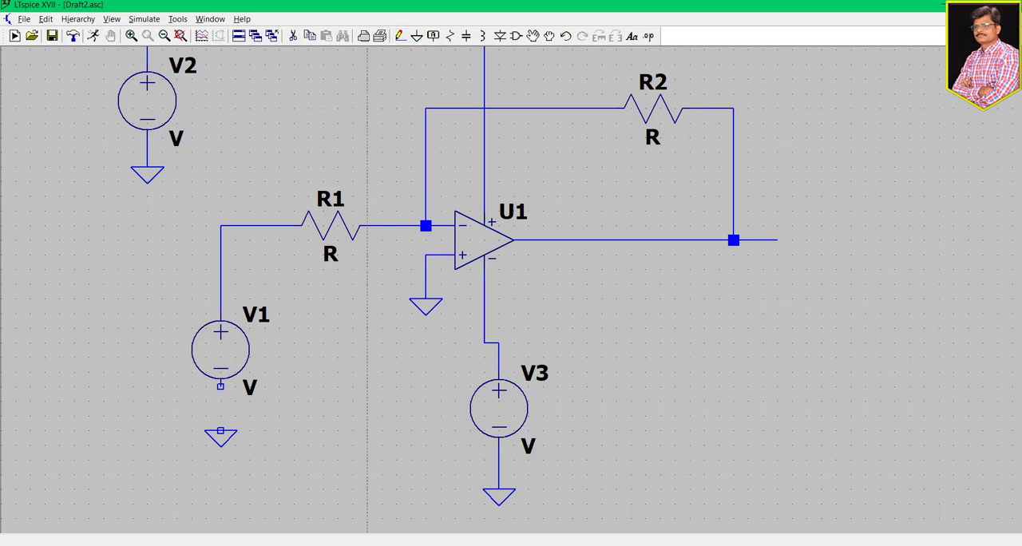
left_click(221, 386)
left_click(221, 431)
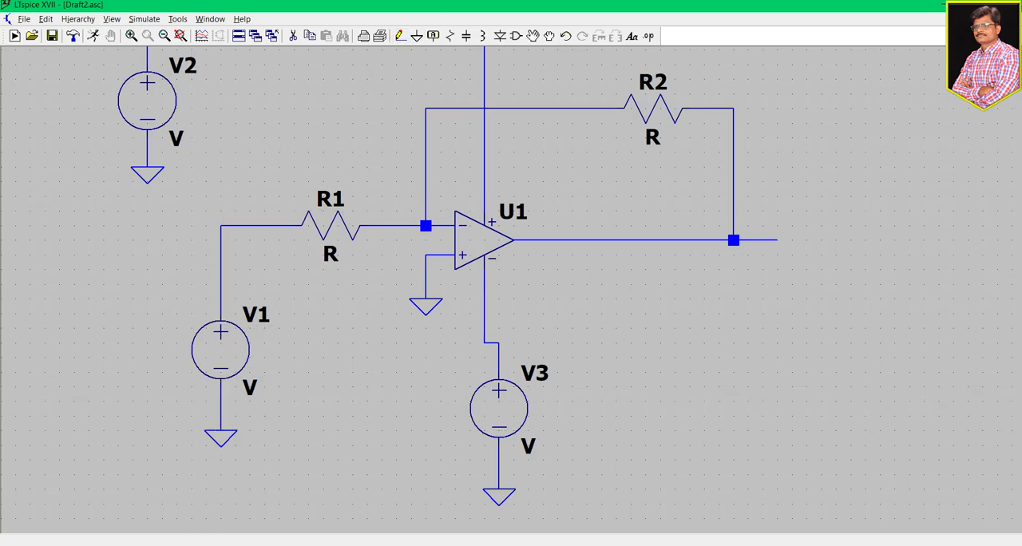
- Rename the feedback resistor R2 as Rf
left_click_drag(611, 349, 625, 327)
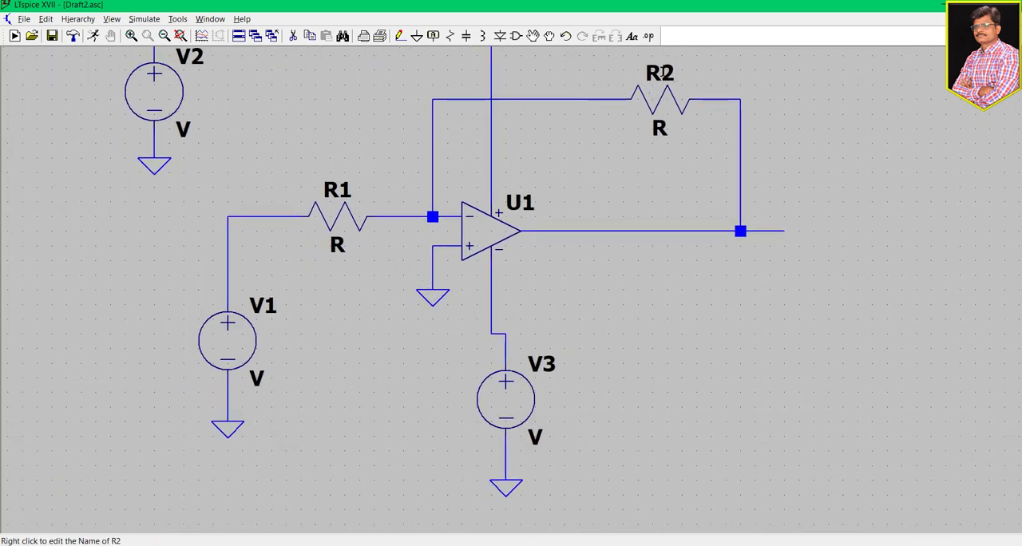
right_click(663, 73)
left_click(449, 306)
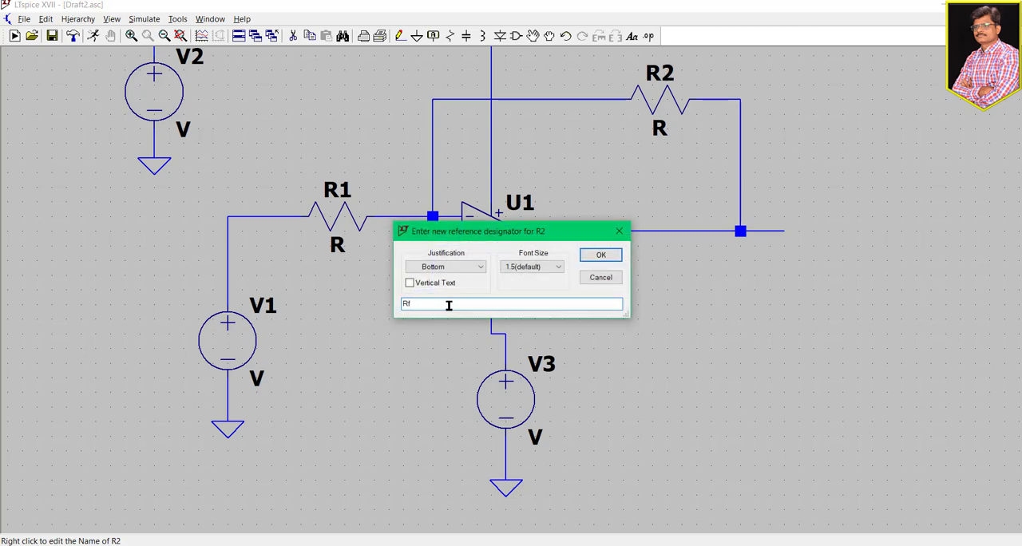
left_click(606, 255)
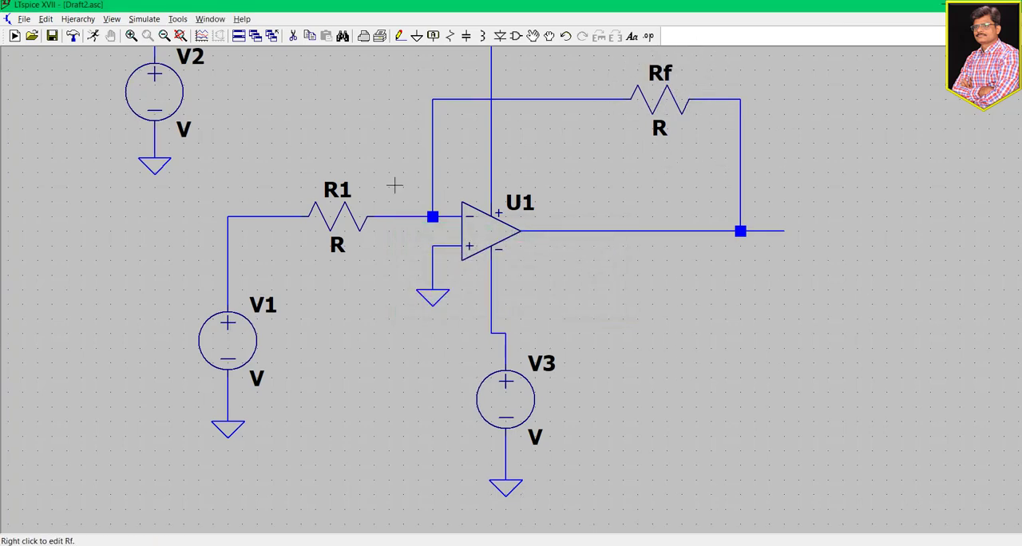
- Set the resistance of feedback resistor Rf to 10K
right_click(673, 103)
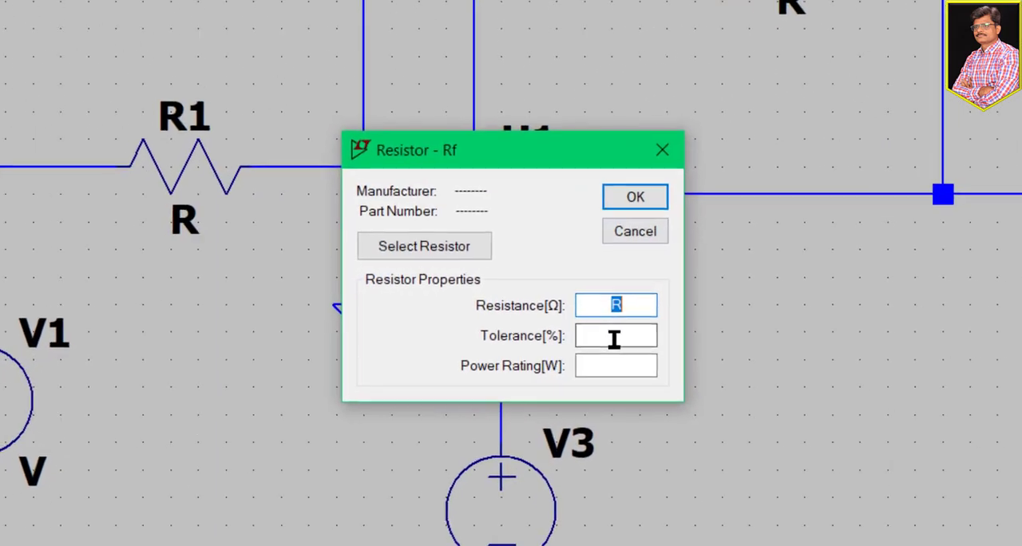
key("BackSpace")
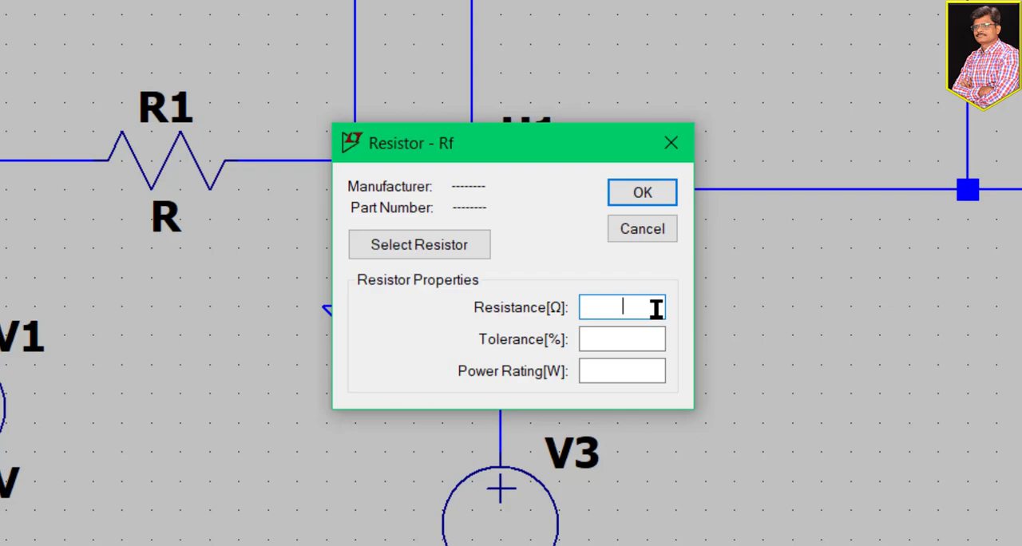
type("K")
key("BackSpace")
type("10K")
left_click(634, 192)
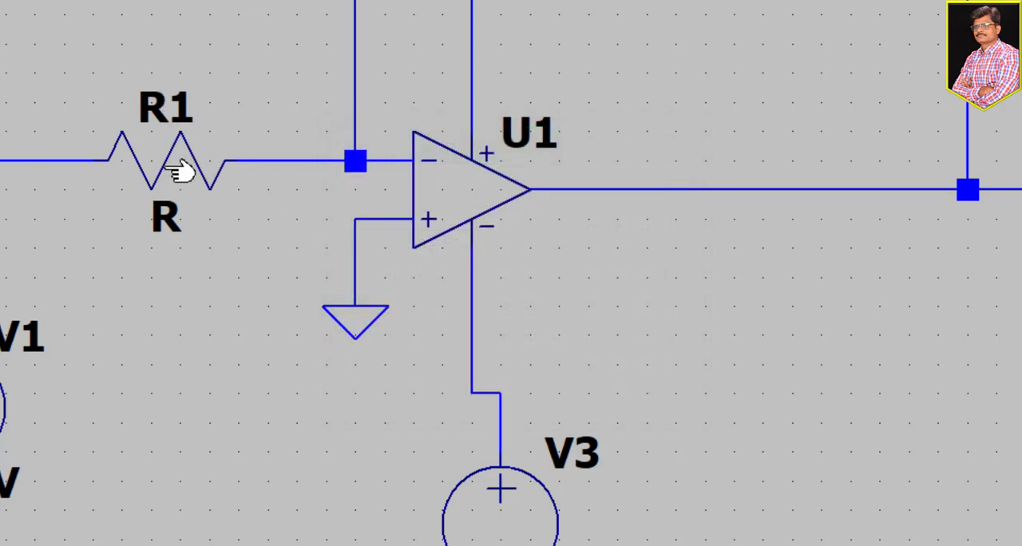
- Set the resistance of input resistor R1 to 1K
right_click(182, 162)
left_click(653, 304)
key("BackSpace")
type("1")
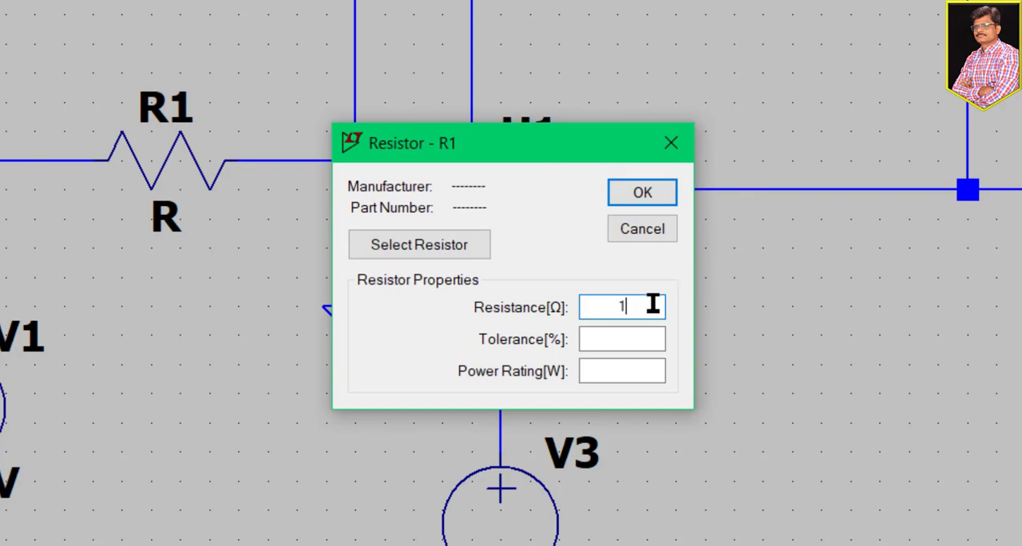
type("K")
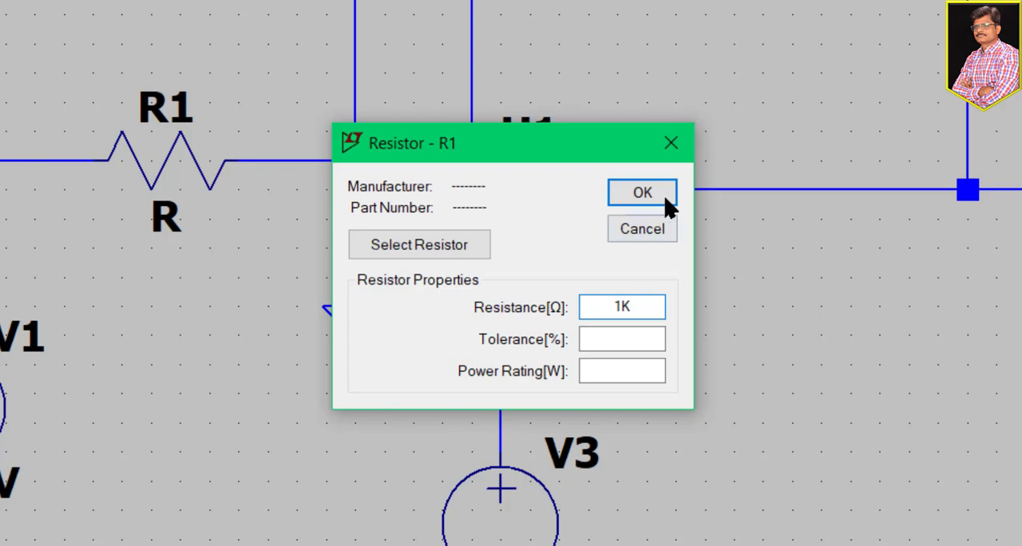
left_click(665, 199)
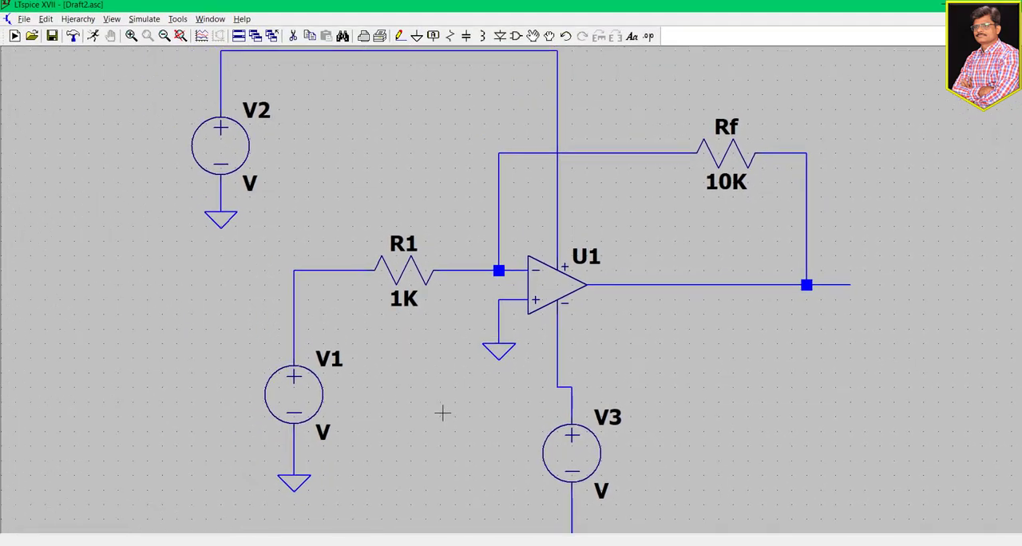
- Rename the positive supply source V2 as Vcc and set its DC value to 15 V
left_click_drag(442, 412, 463, 458)
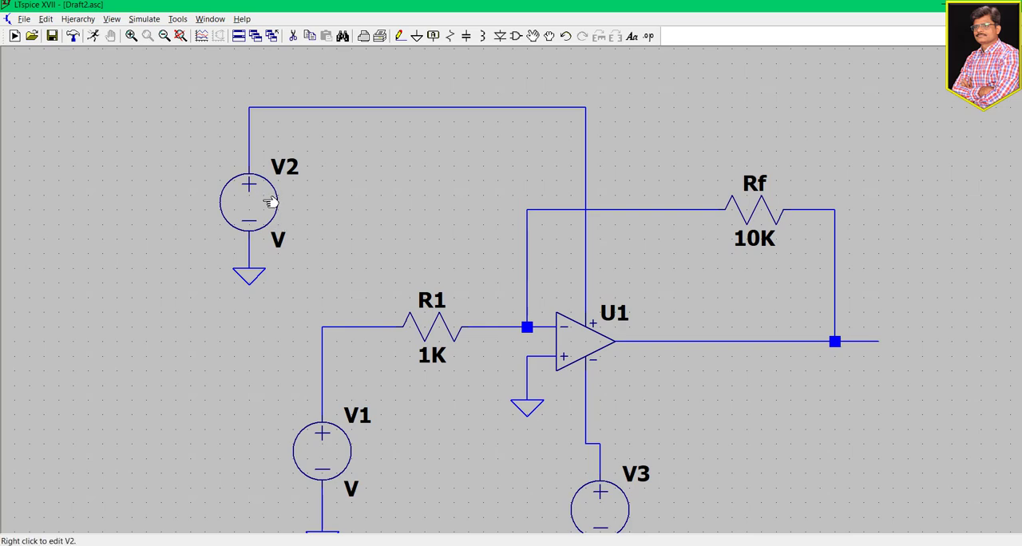
right_click(284, 162)
left_click(490, 308)
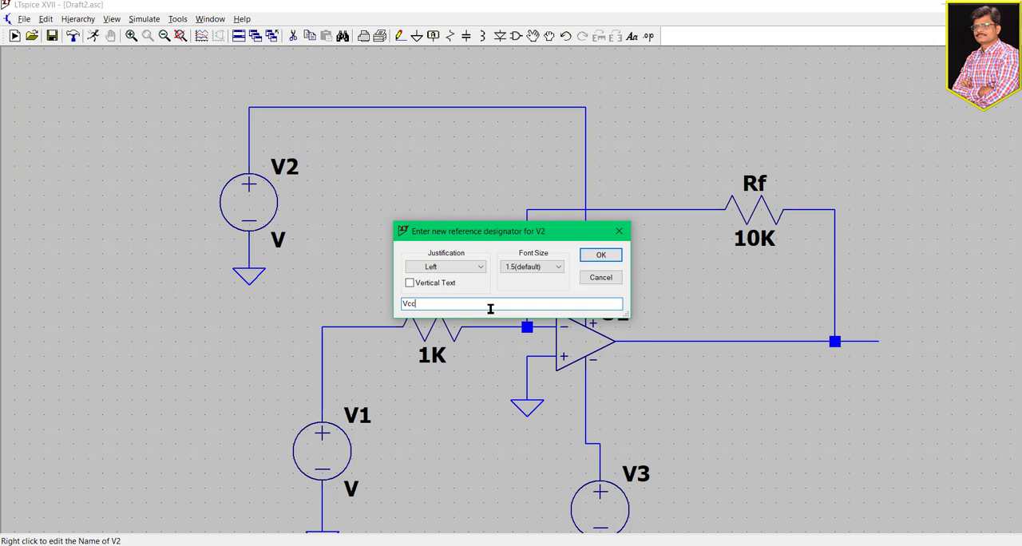
left_click(600, 255)
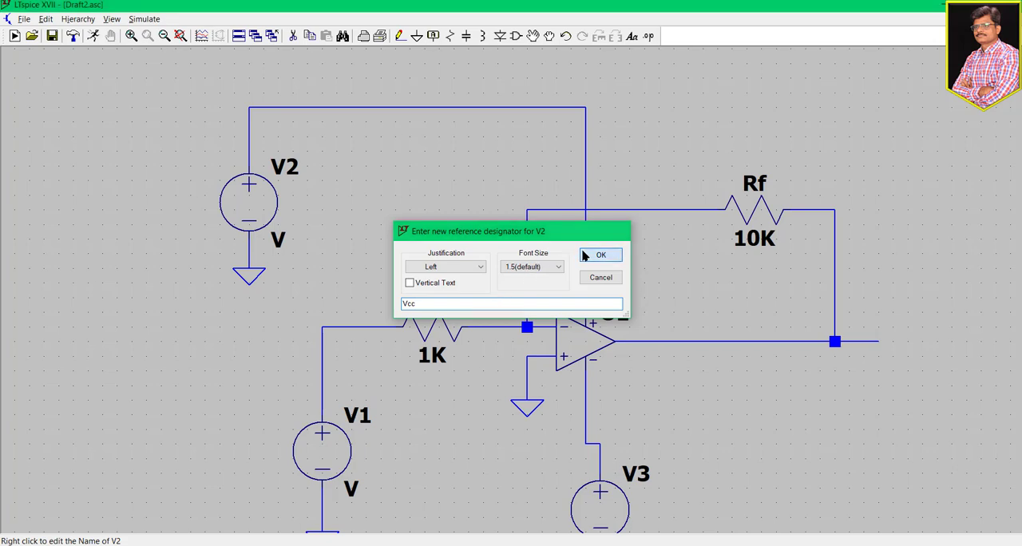
right_click(248, 205)
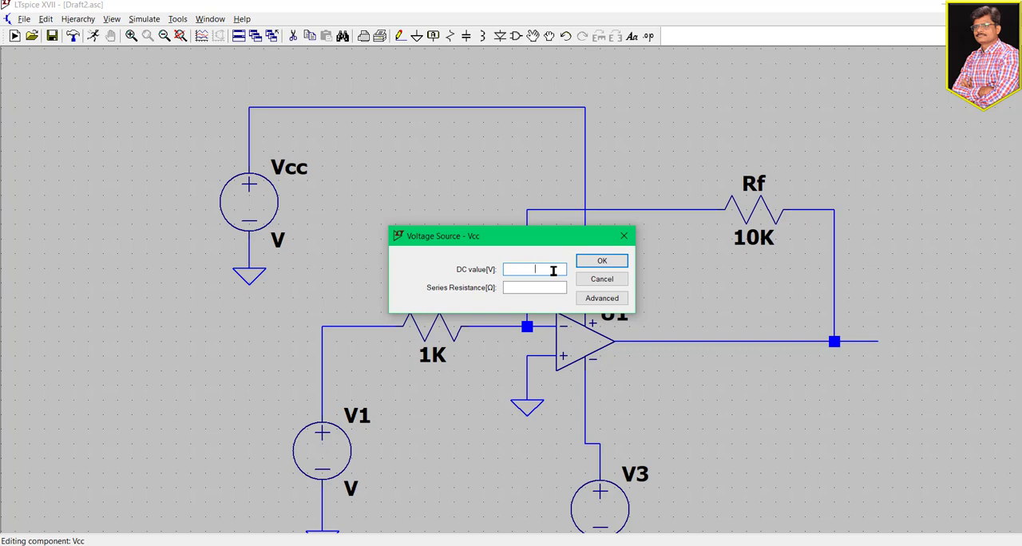
key("Num_Lock")
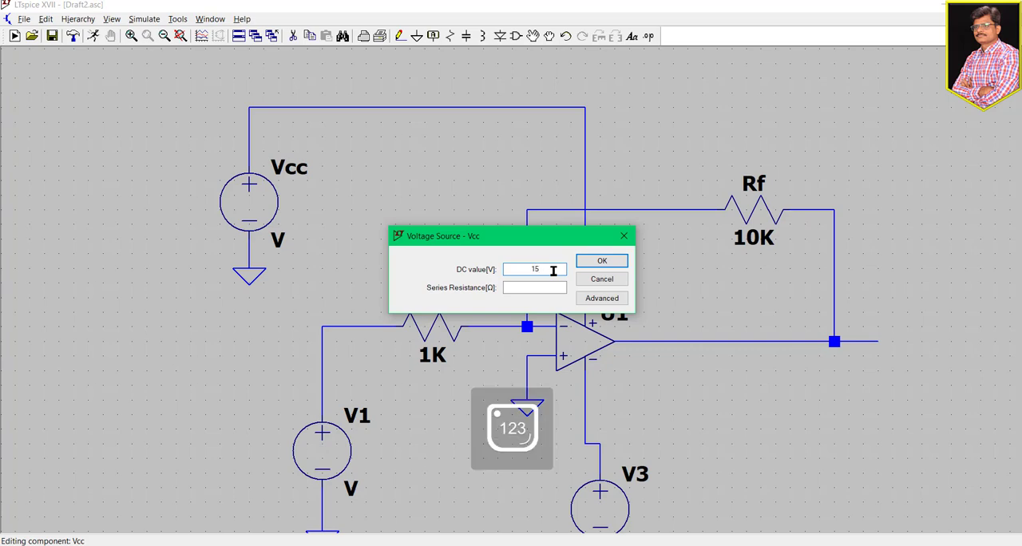
left_click(602, 261)
- Rename the negative supply source V3 as Vee and set its DC value to -15 V
left_click_drag(796, 434, 629, 250)
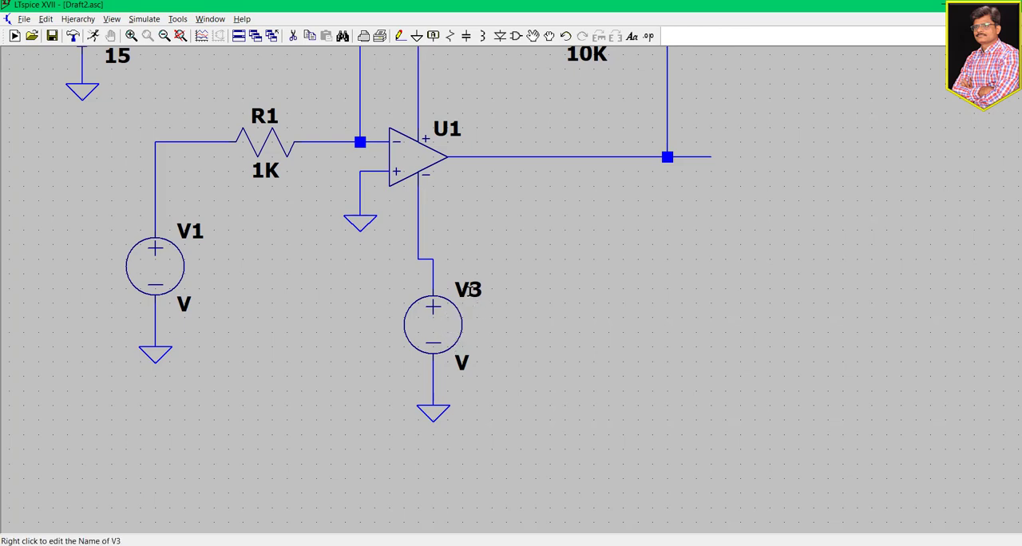
right_click(471, 290)
left_click(467, 304)
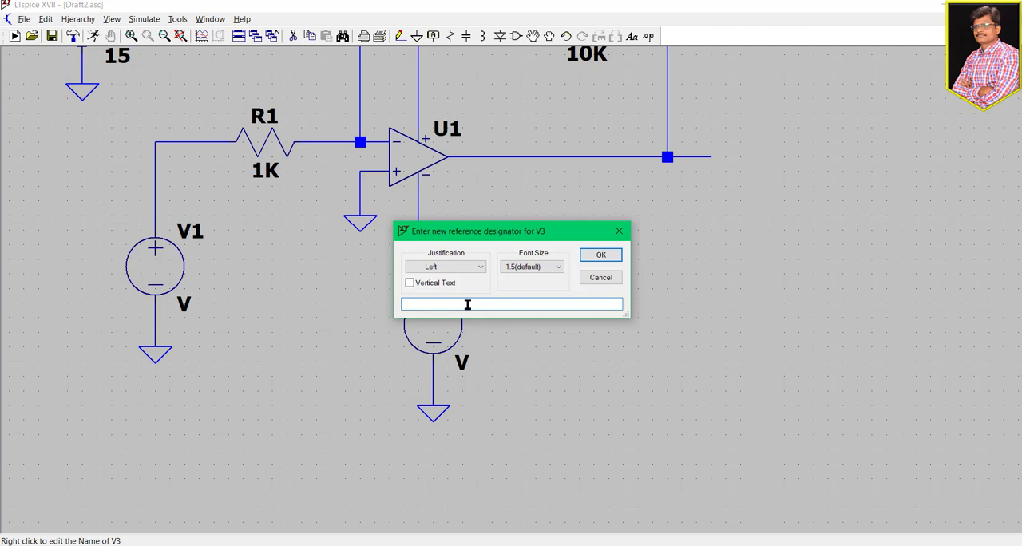
left_click(600, 256)
right_click(436, 343)
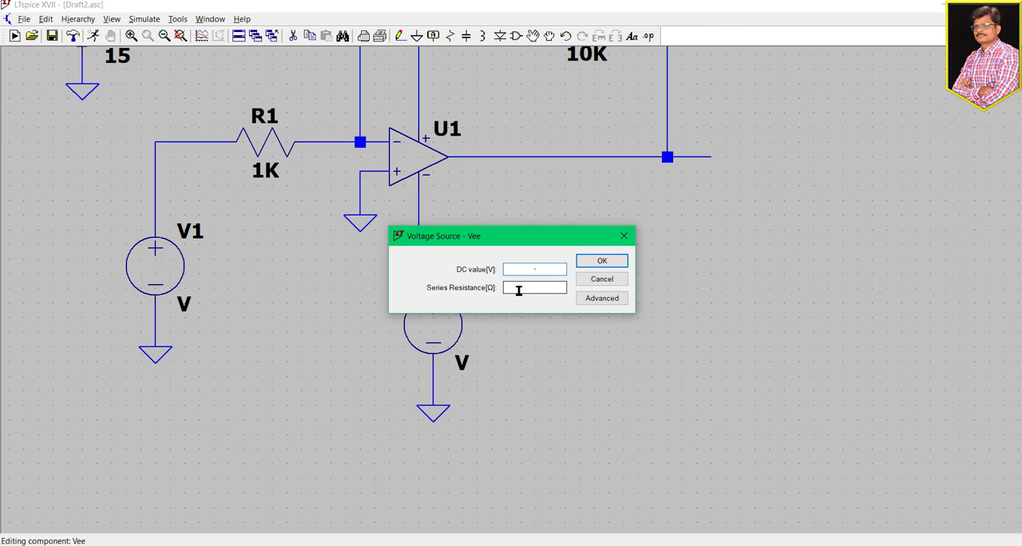
left_click(602, 261)
- Open the advanced settings of input source V1 and choose the SINE function
left_click_drag(579, 278, 707, 361)
left_click_drag(661, 332, 671, 376)
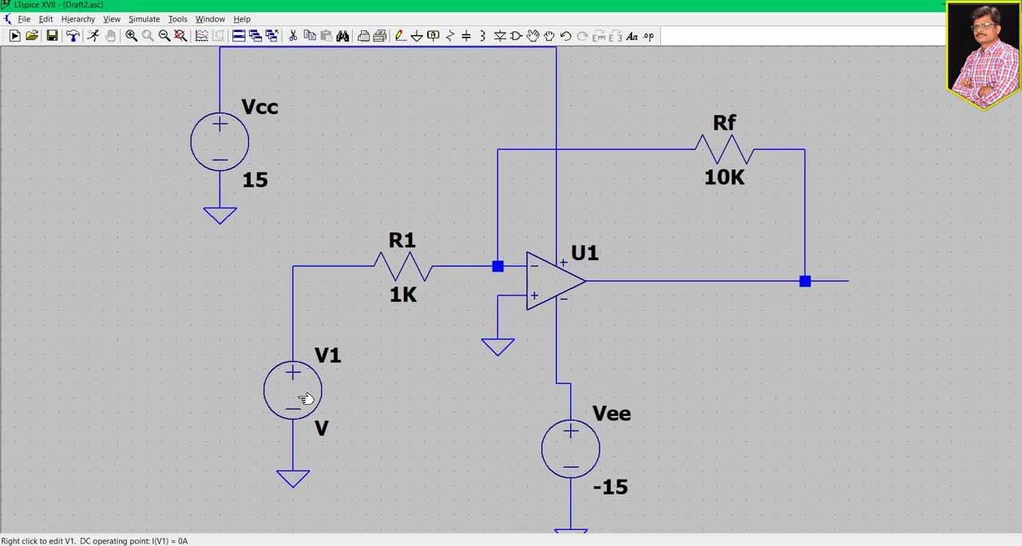
scroll(675, 346, "down", 4)
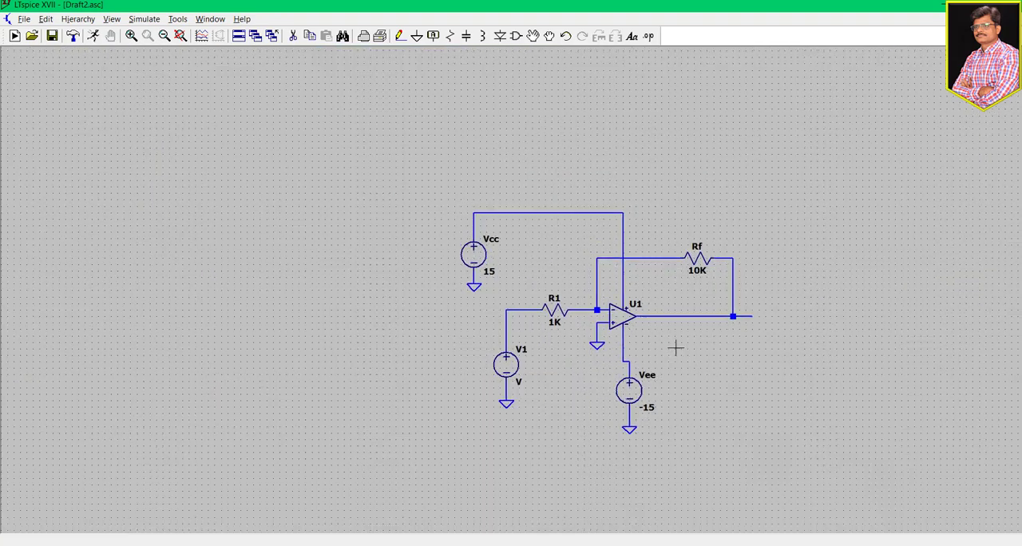
scroll(676, 346, "up", 1)
left_click_drag(751, 353, 677, 349)
scroll(678, 349, "up", 1)
left_click_drag(558, 362, 621, 376)
scroll(596, 371, "up", 1)
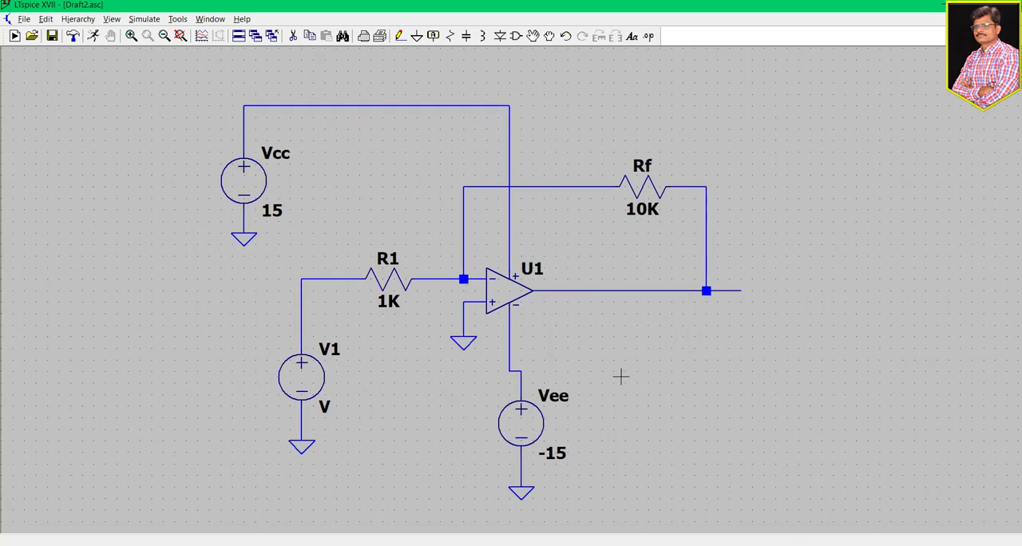
right_click(301, 380)
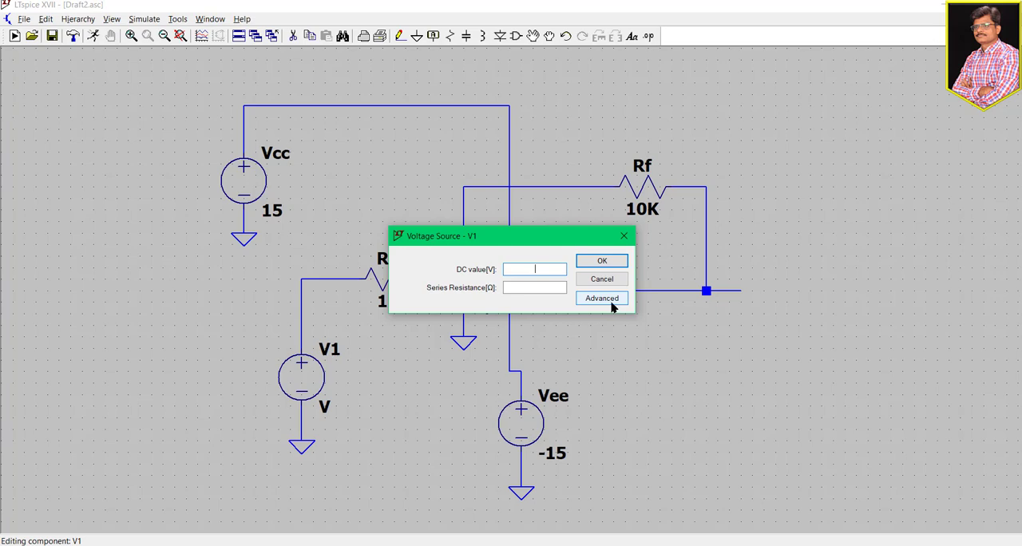
left_click(624, 236)
right_click(311, 378)
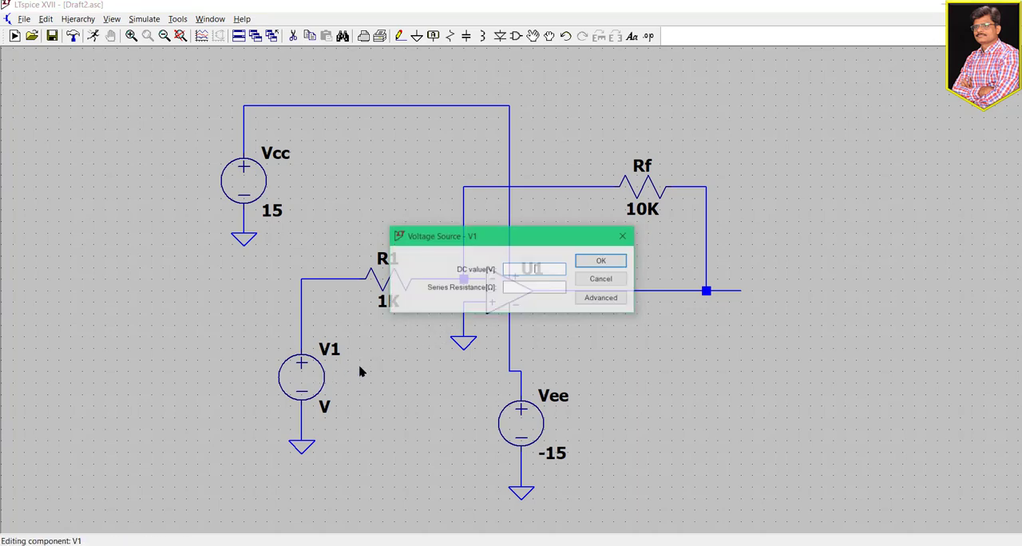
left_click(599, 298)
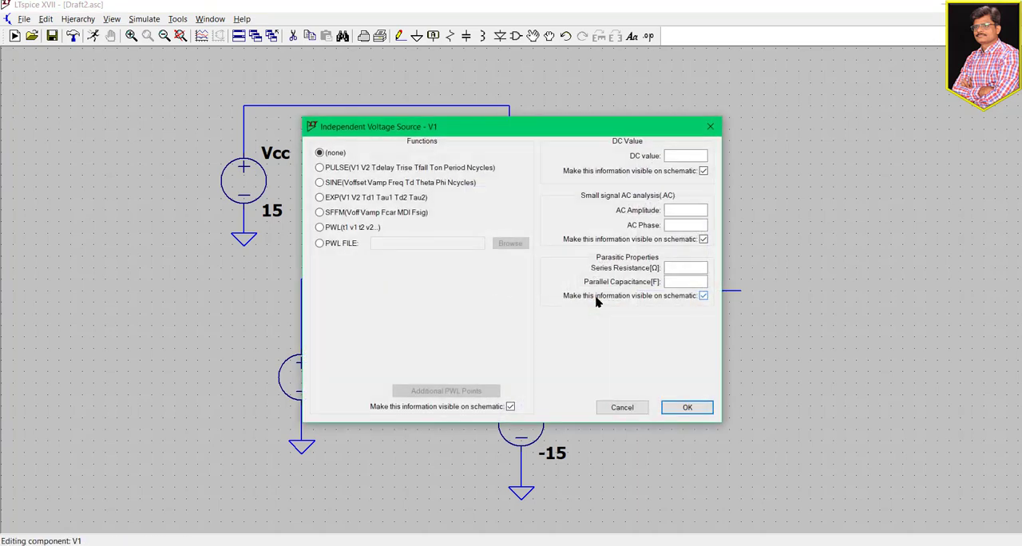
left_click(320, 183)
- Give V1's sine wave a DC offset of 0, an amplitude of 50m and a frequency of 1K
left_click(467, 272)
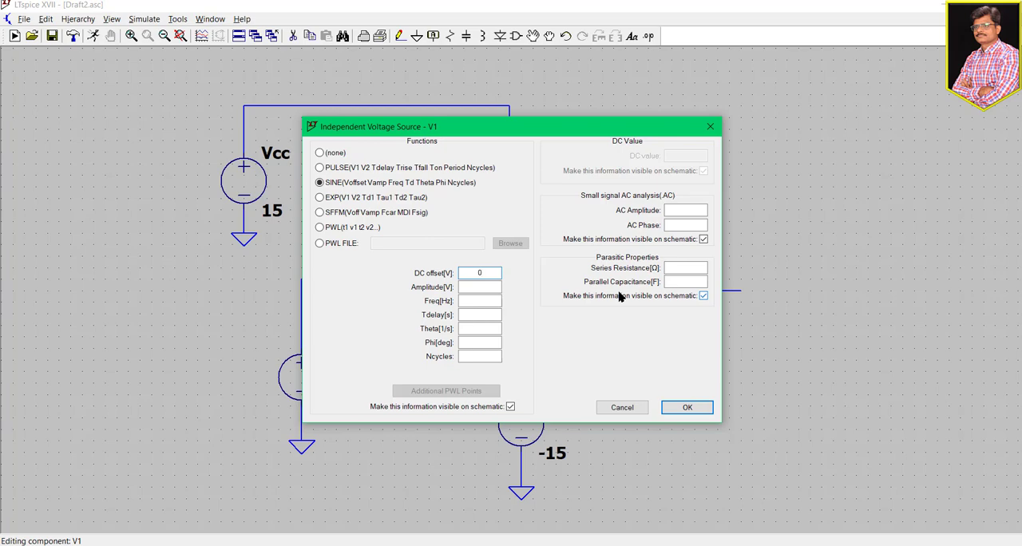
left_click(473, 289)
type("50m")
left_click(478, 301)
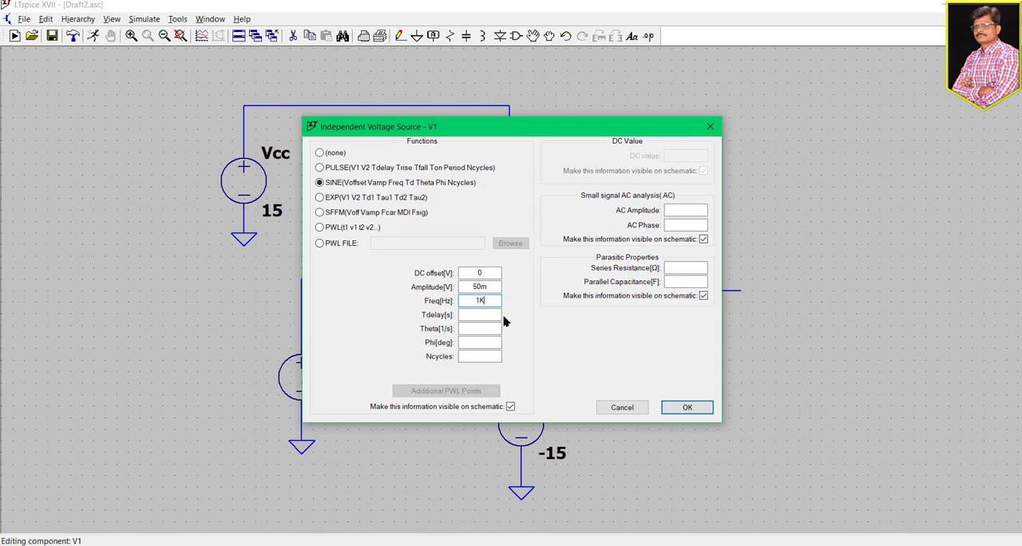
left_click(679, 408)
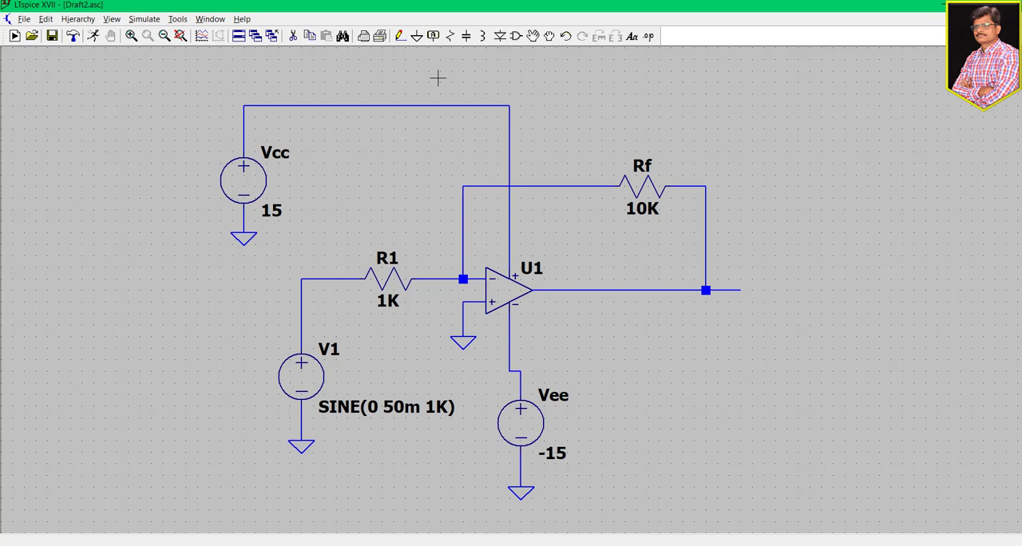
left_click(432, 37)
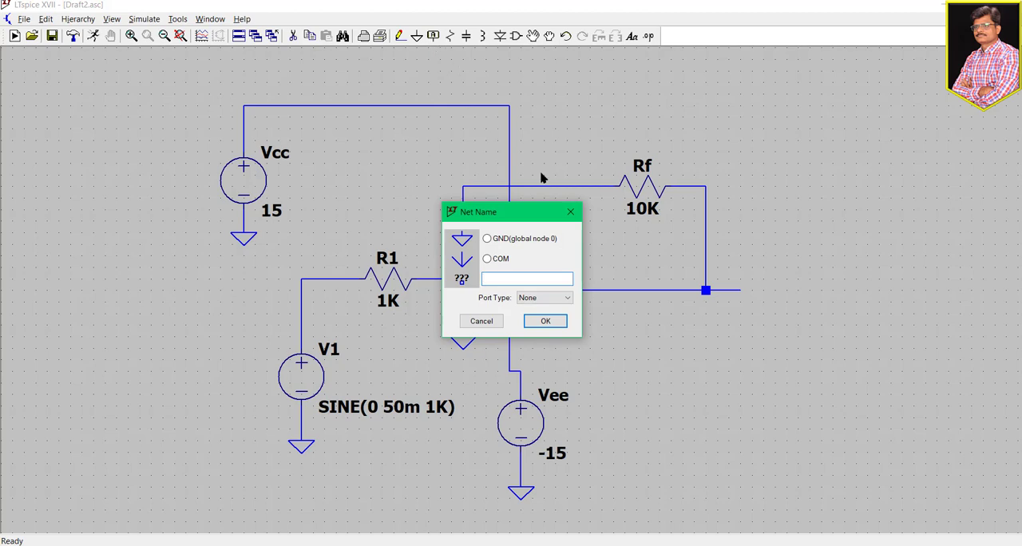
left_click(570, 212)
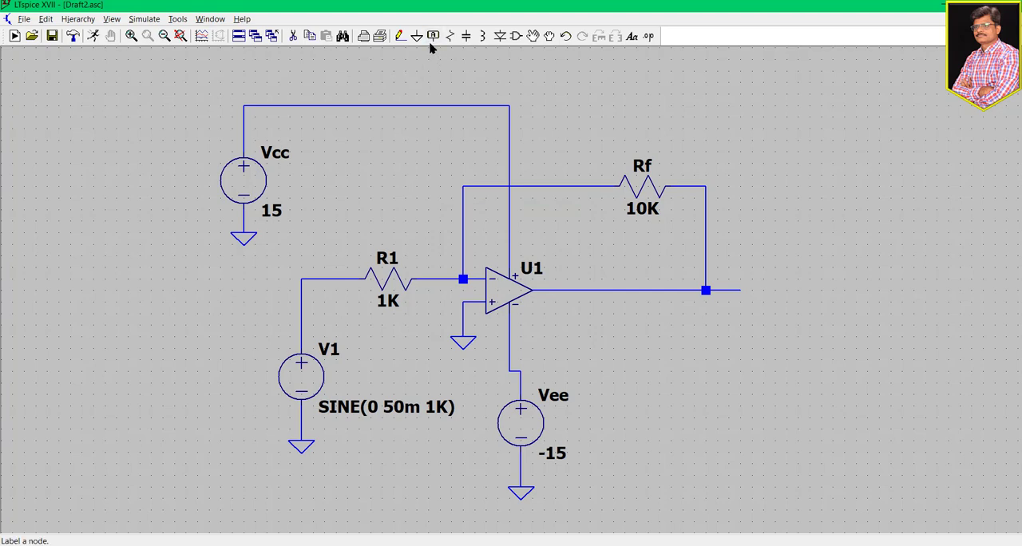
- Label the input node at the corner between source V1 and resistor R1 as Vin
left_click(433, 37)
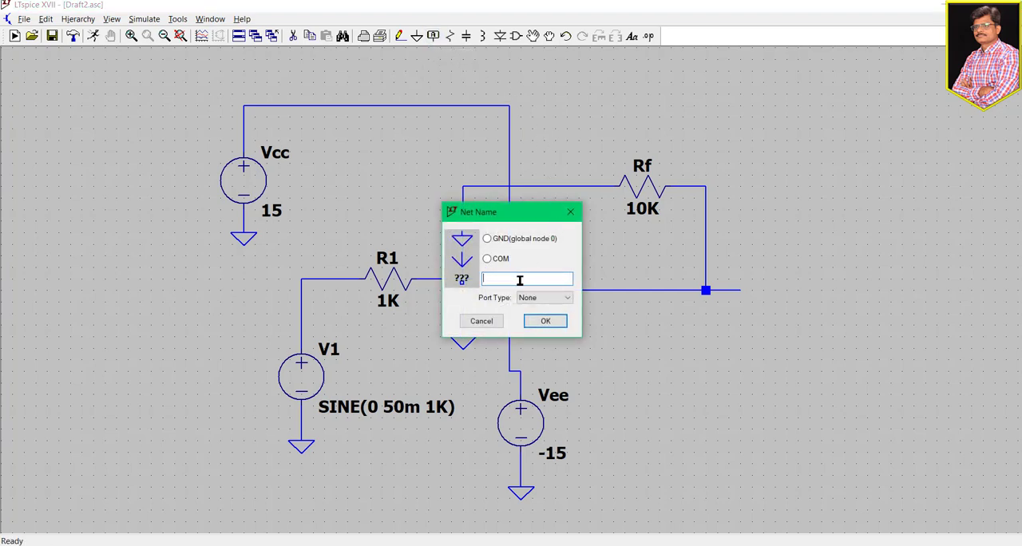
type("Vin")
left_click(545, 321)
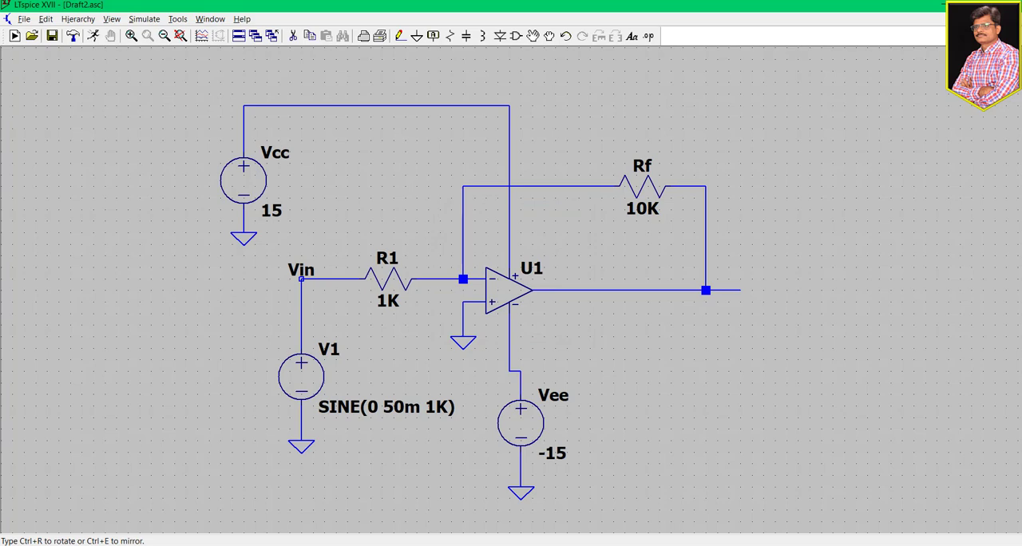
left_click(301, 278)
key("Escape")
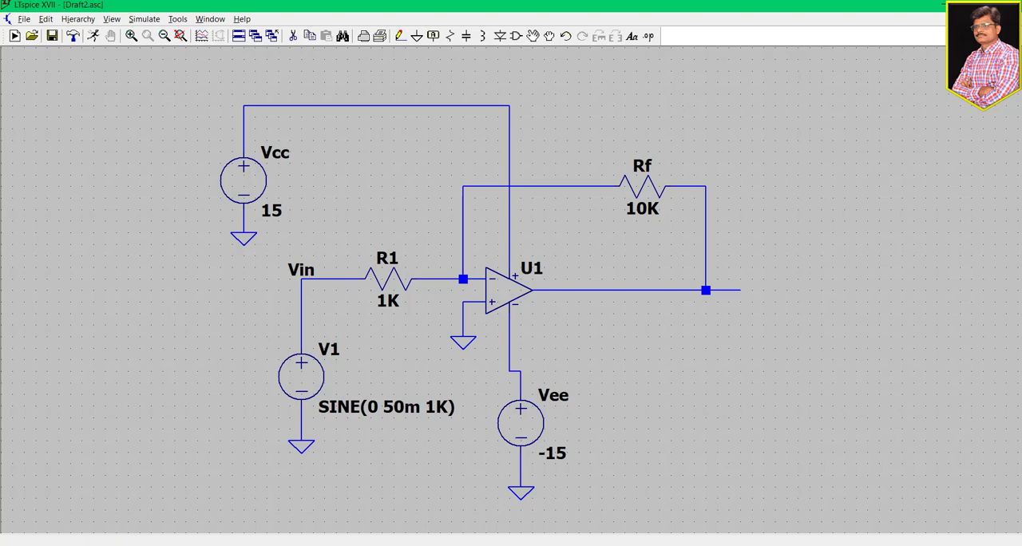
- Label the free end of the op-amp's output wire as Vout
left_click(432, 37)
type("V")
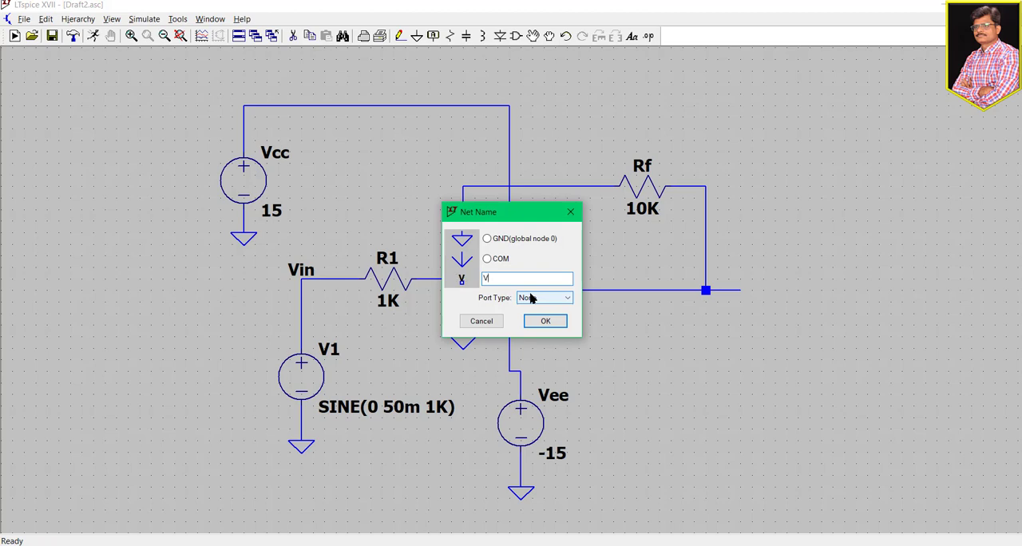
type("out")
left_click(543, 321)
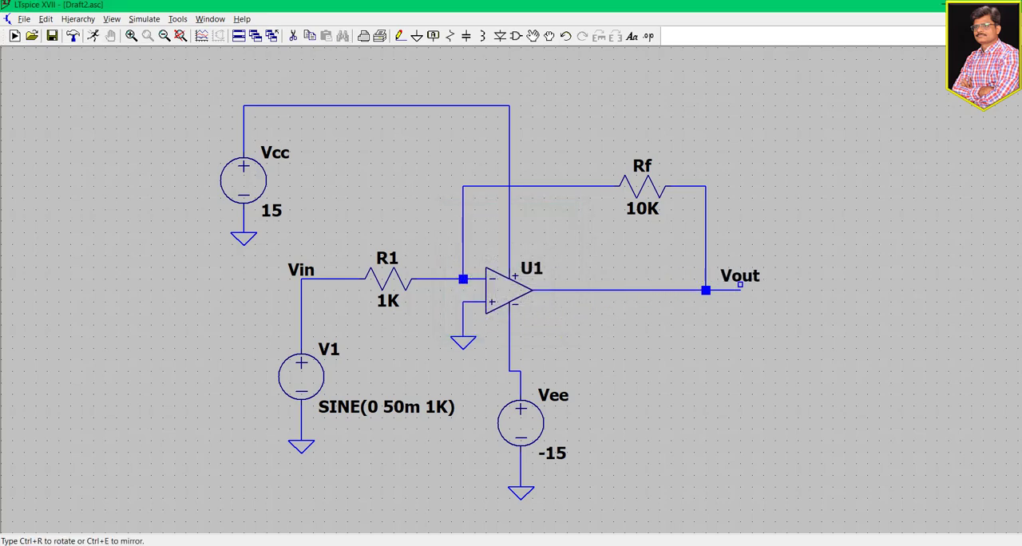
left_click(740, 290)
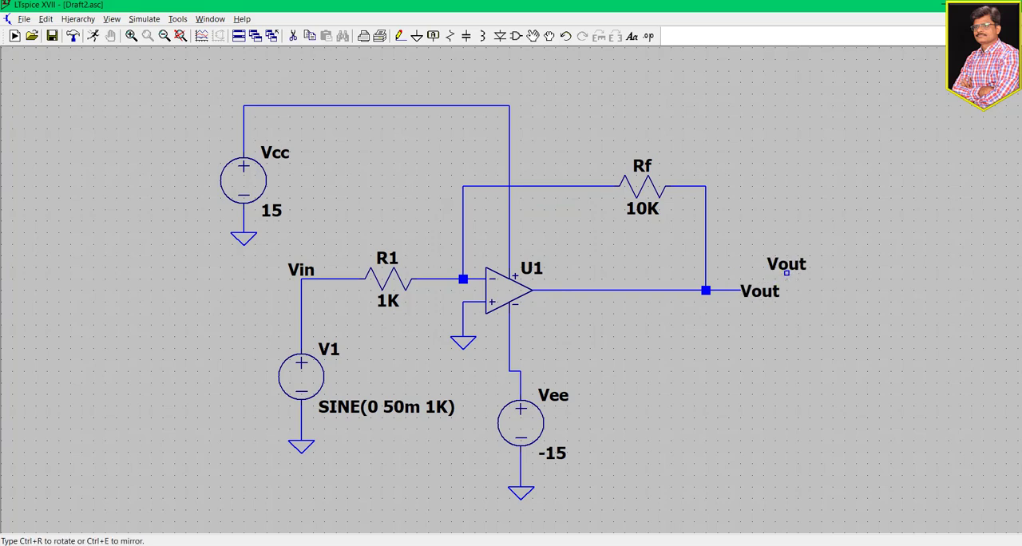
key("Escape")
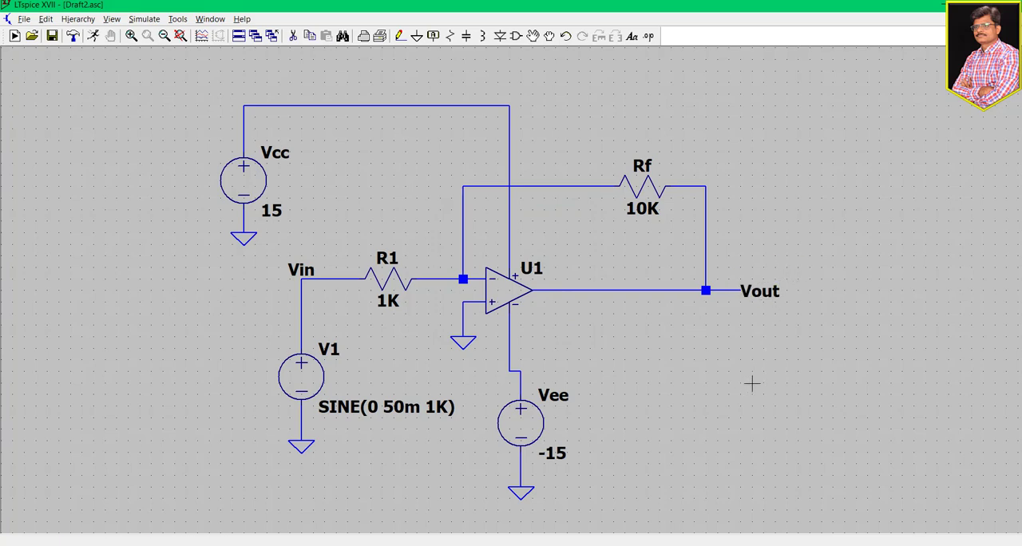
- Run a transient simulation of the circuit with a stop time of 0.01
left_click_drag(783, 381, 777, 381)
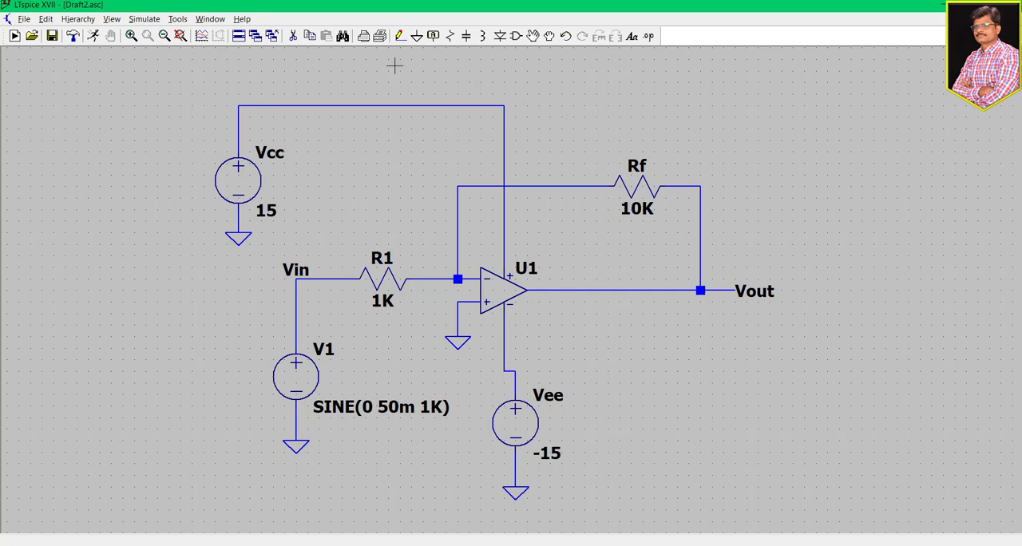
left_click(148, 19)
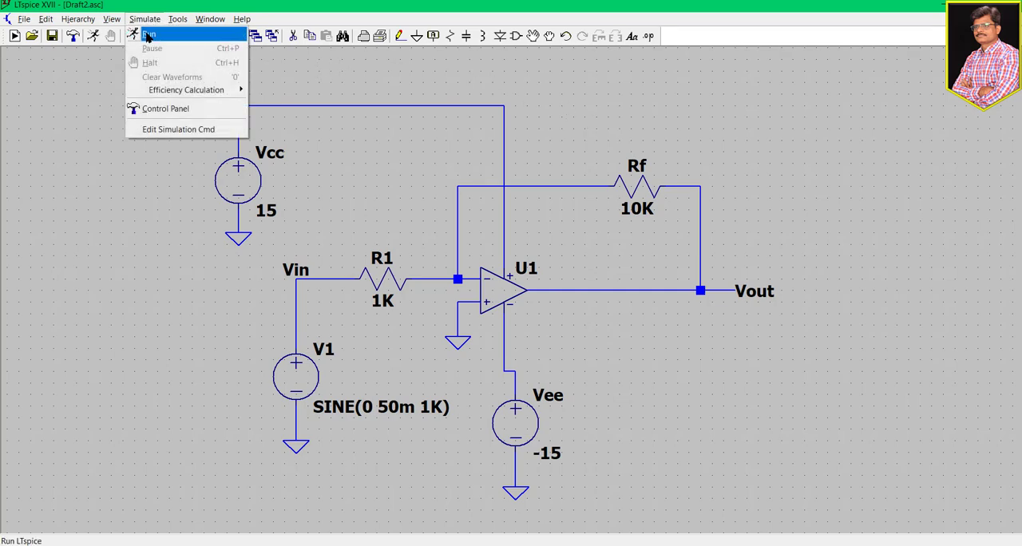
left_click(538, 69)
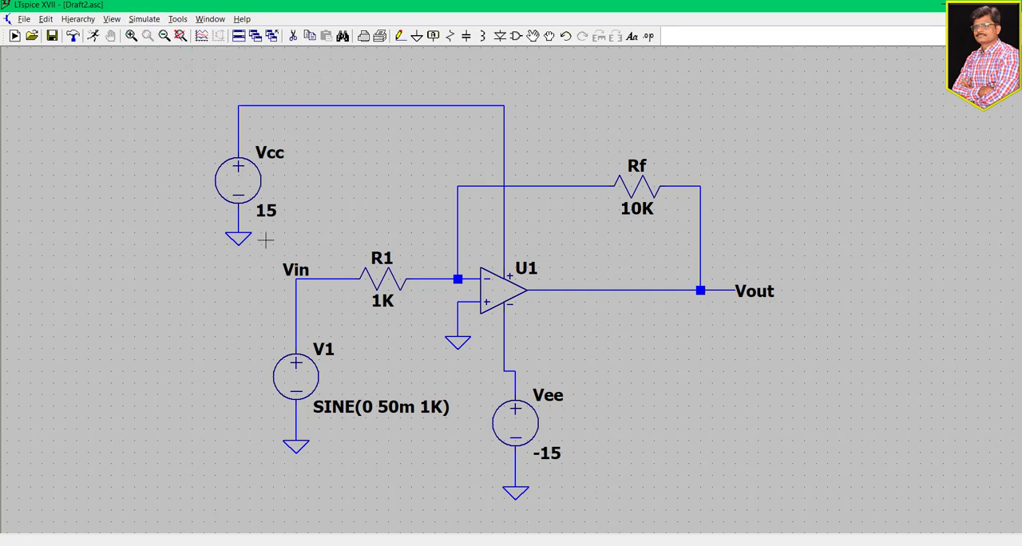
left_click(149, 22)
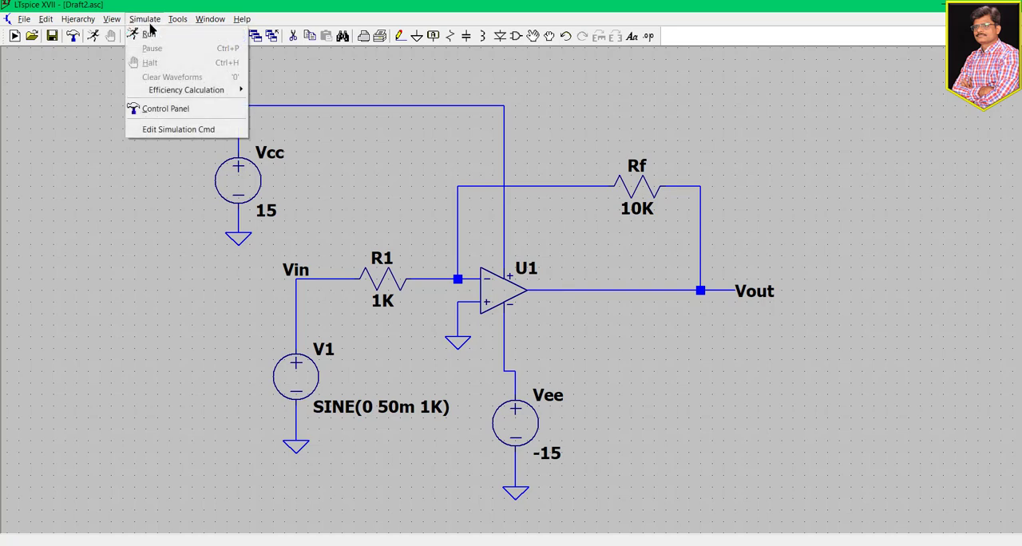
left_click(152, 35)
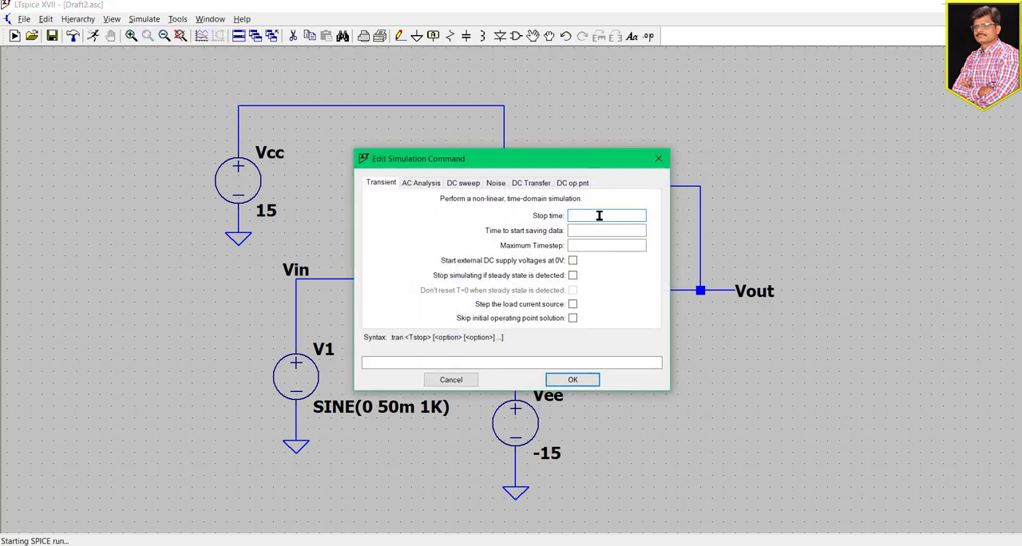
type("0.01")
left_click(591, 385)
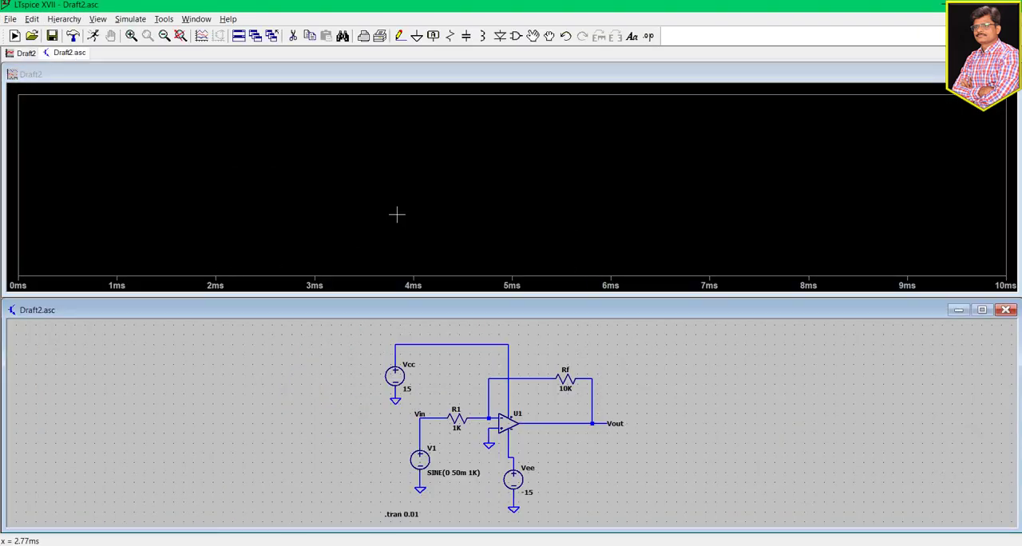
- Plot the voltage of the Vin node in the waveform window
scroll(569, 402, "up", 1)
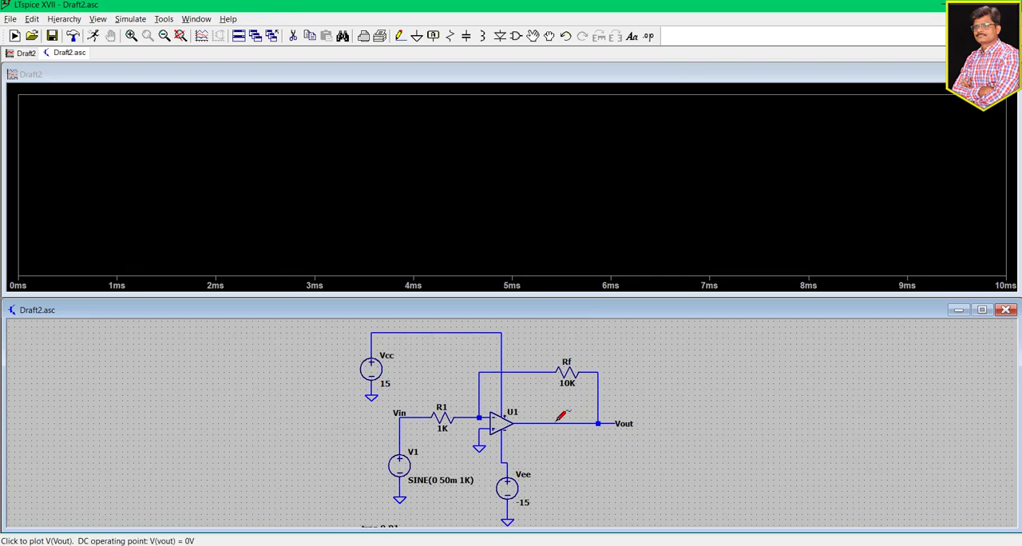
scroll(505, 439, "down", 1)
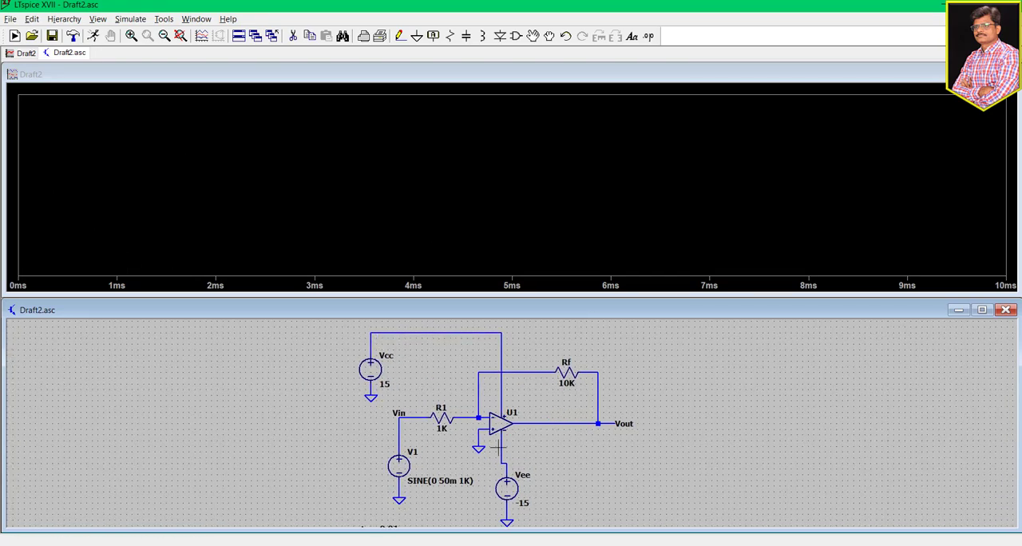
scroll(510, 454, "down", 2)
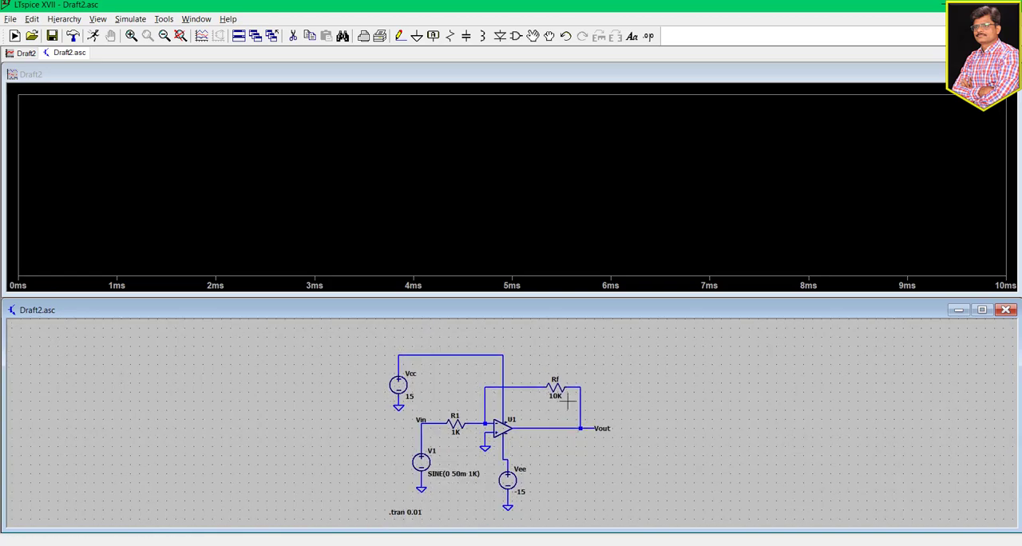
scroll(440, 418, "up", 2)
scroll(440, 417, "up", 3)
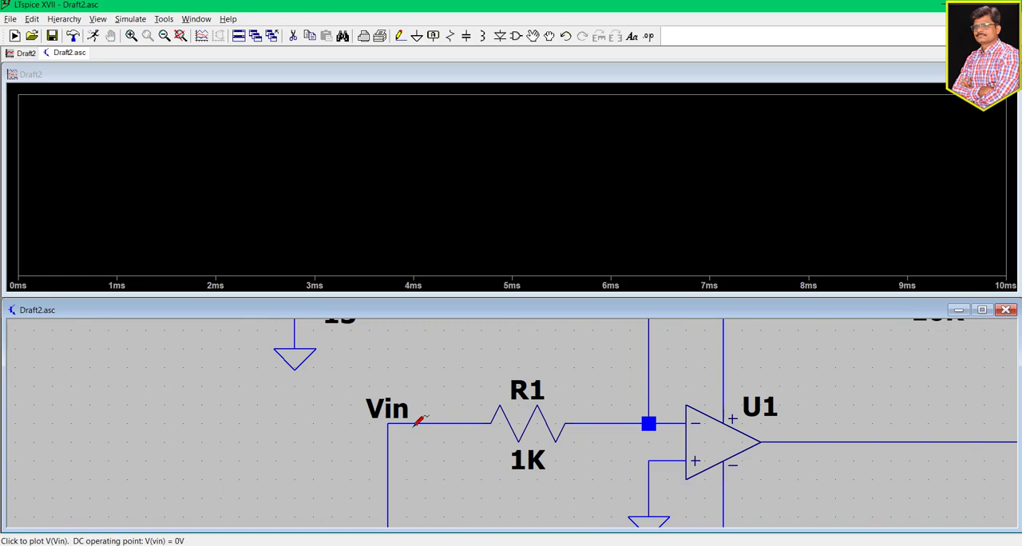
left_click(415, 424)
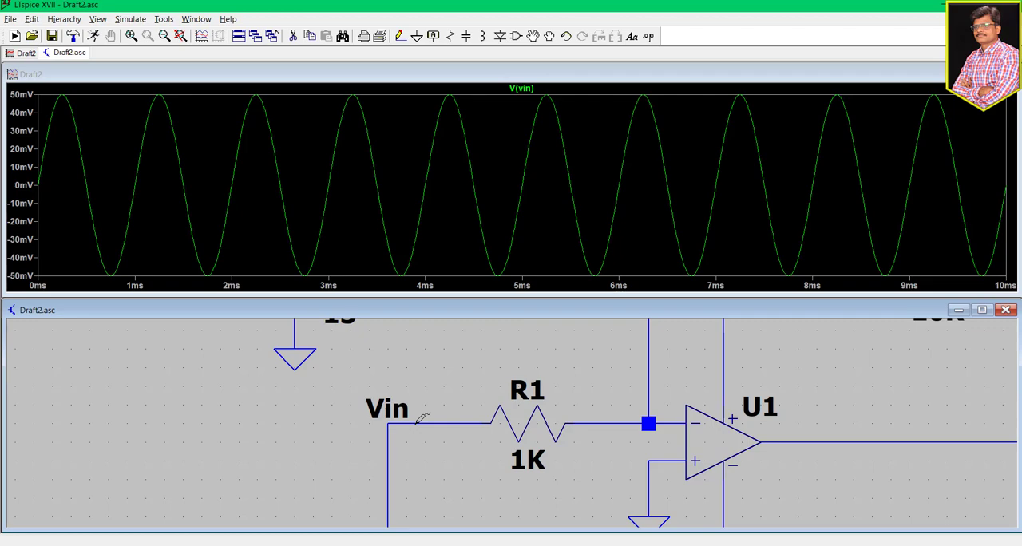
- Magnify the first positive peak of the Vin waveform to read its amplitude, and fit the whole plot back in view
scroll(421, 416, "down", 3)
scroll(423, 421, "down", 1)
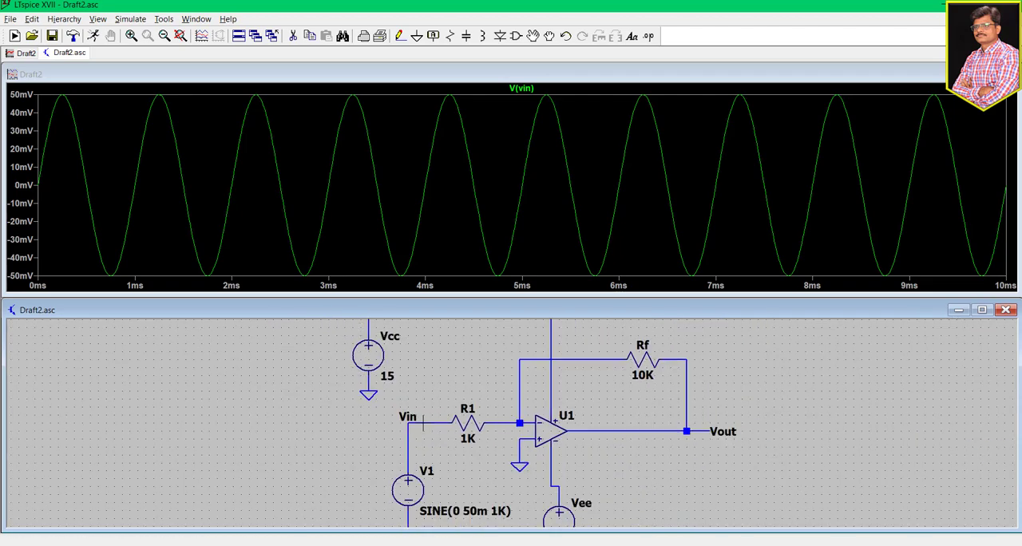
left_click_drag(734, 399, 566, 386)
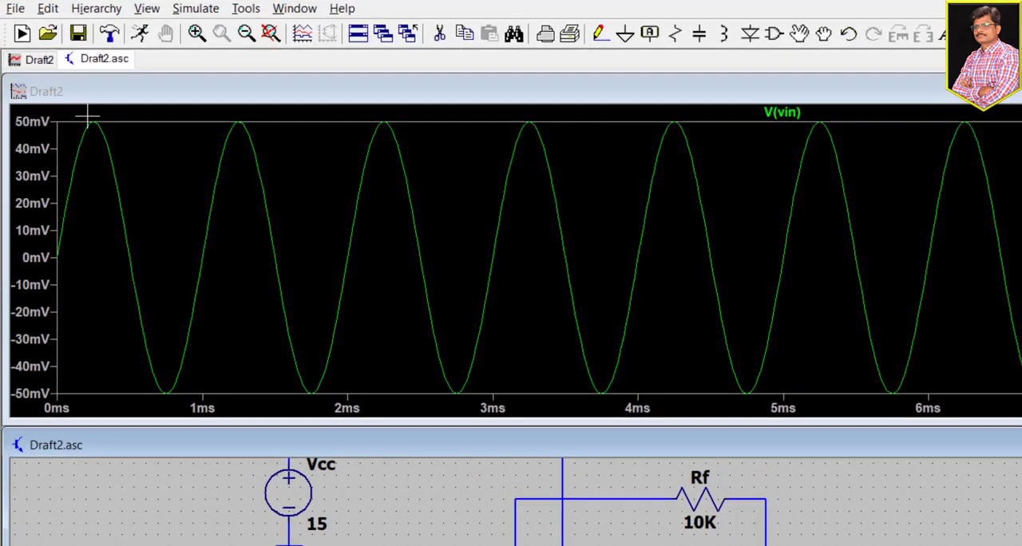
left_click_drag(87, 117, 120, 137)
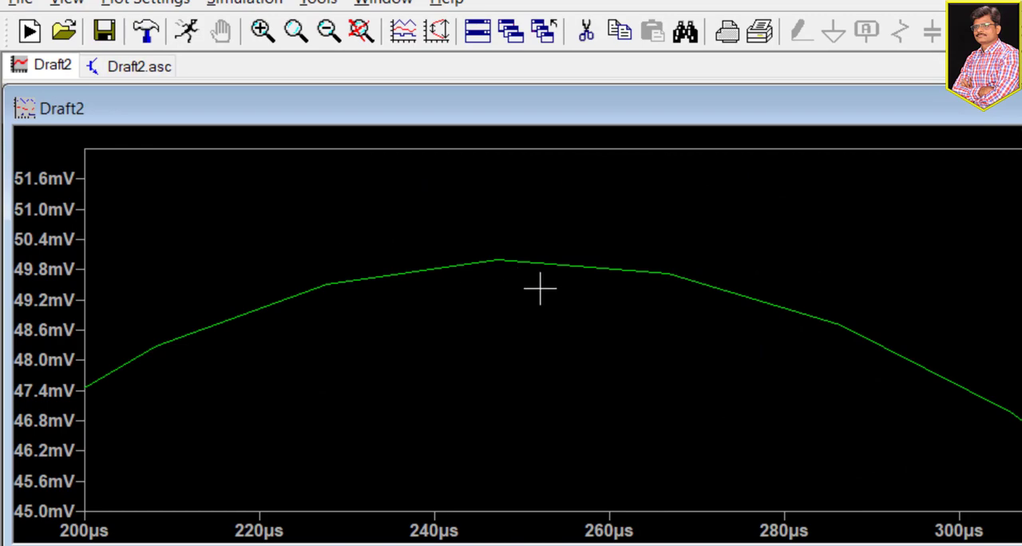
left_click_drag(408, 231, 543, 285)
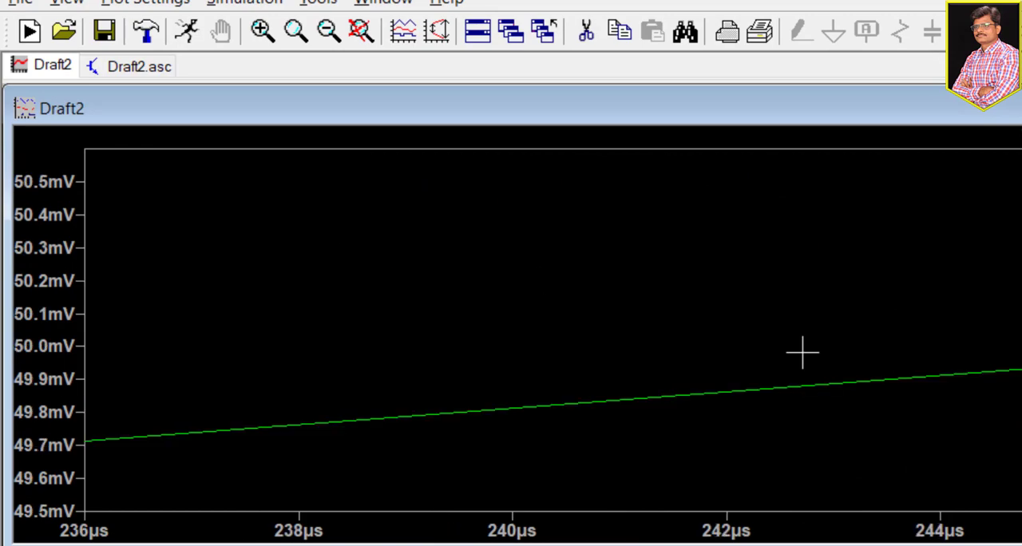
right_click(943, 290)
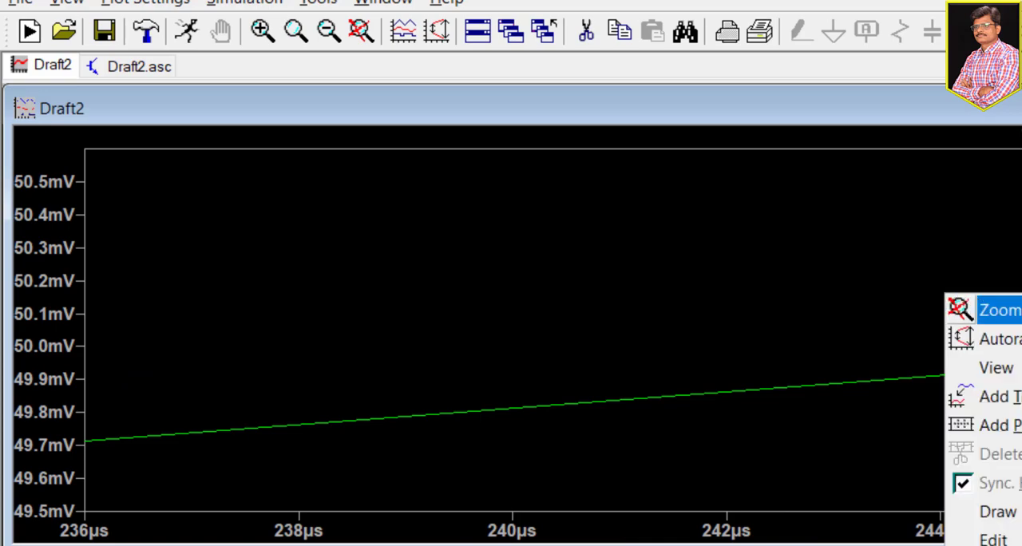
left_click(998, 309)
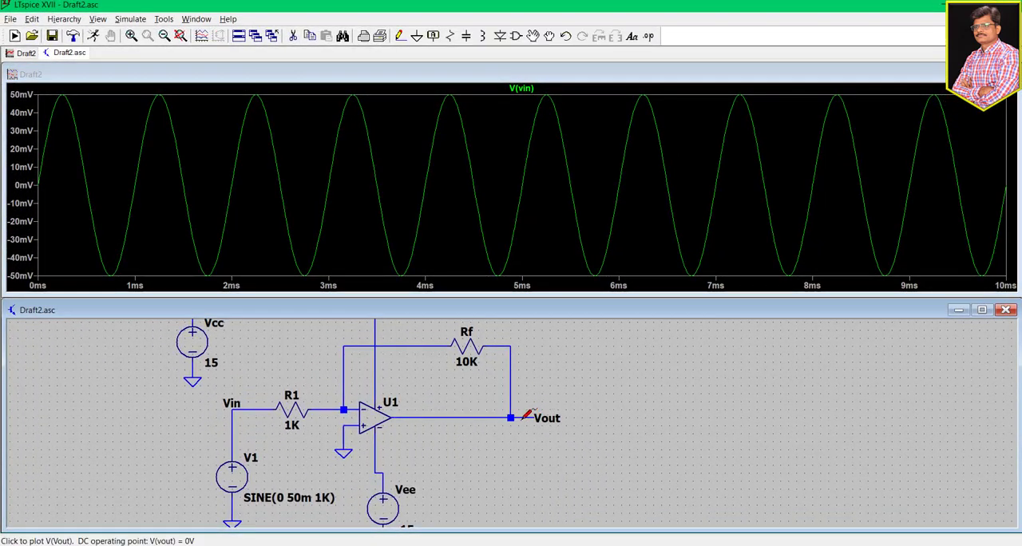
- Add the Vout voltage to the plot, inspect its first positive peaks up close, and restore the full waveform view
left_click(527, 415)
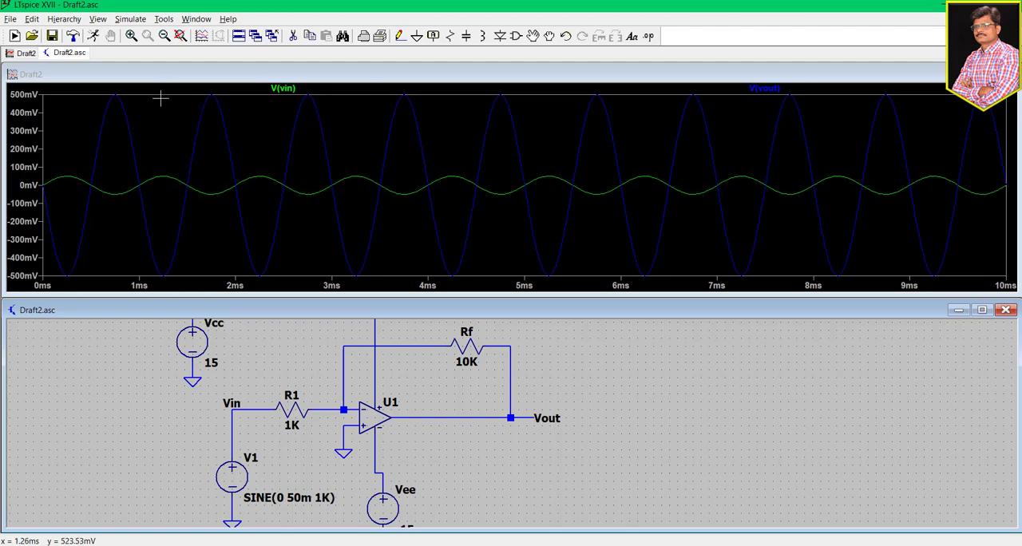
left_click_drag(82, 91, 246, 203)
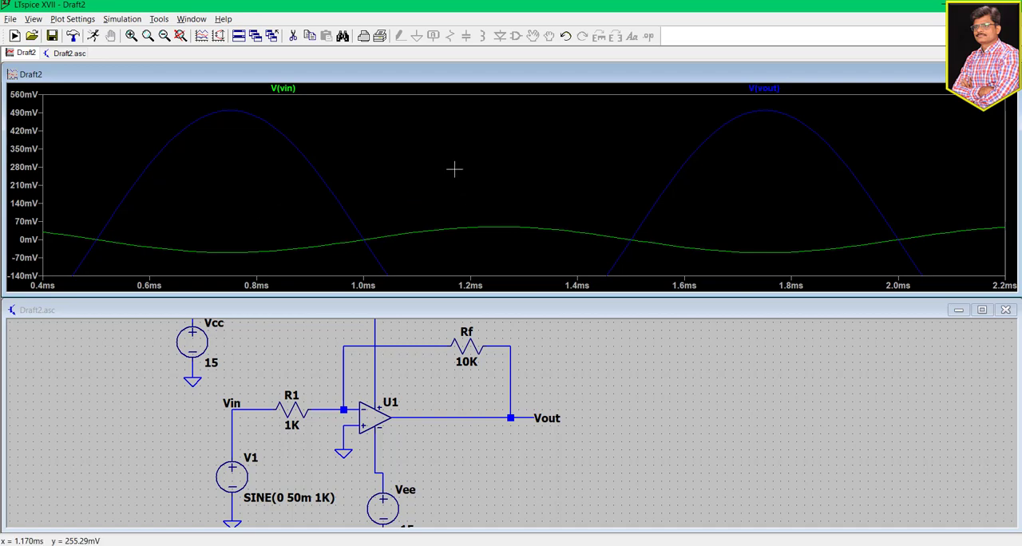
right_click(443, 190)
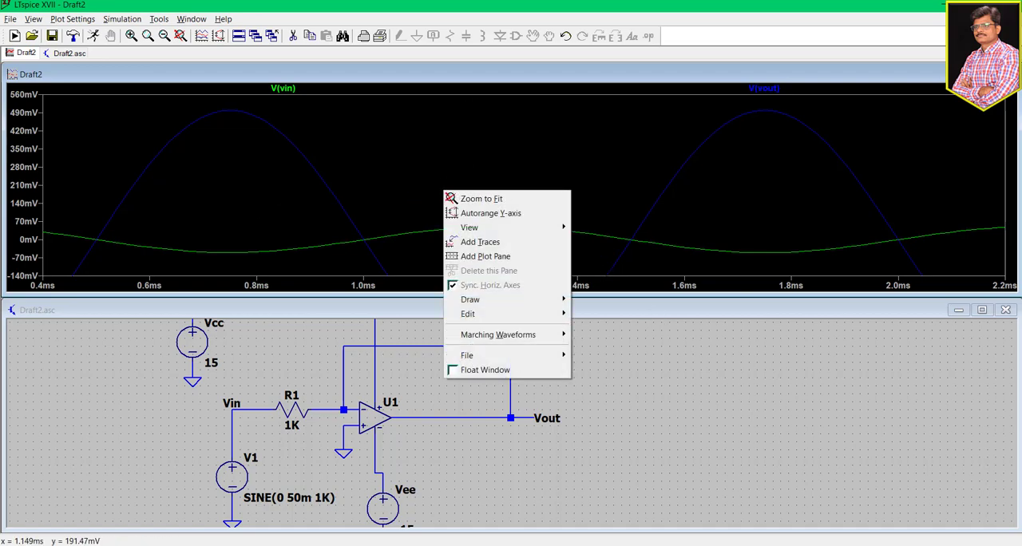
left_click(537, 199)
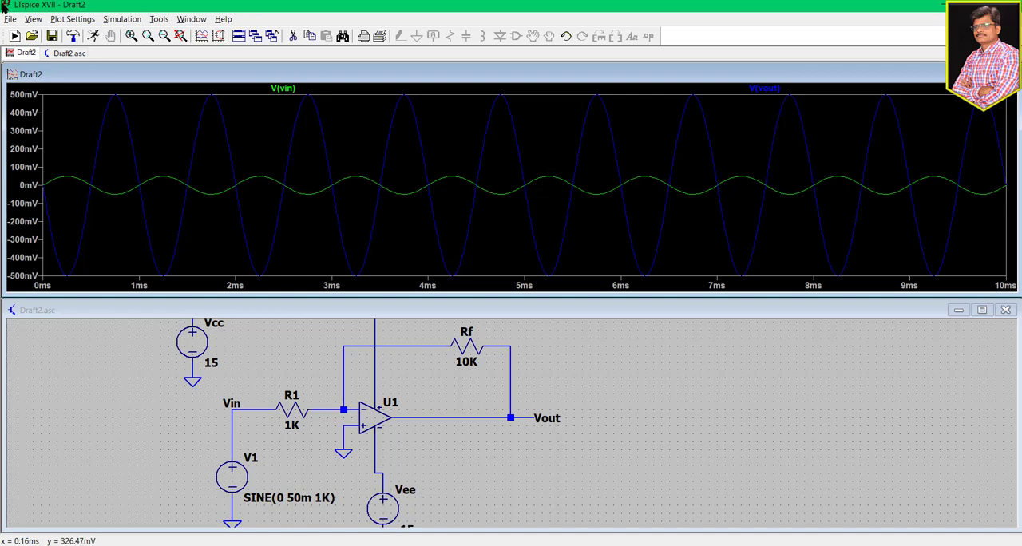
- Save the plot settings under a new name
left_click(11, 19)
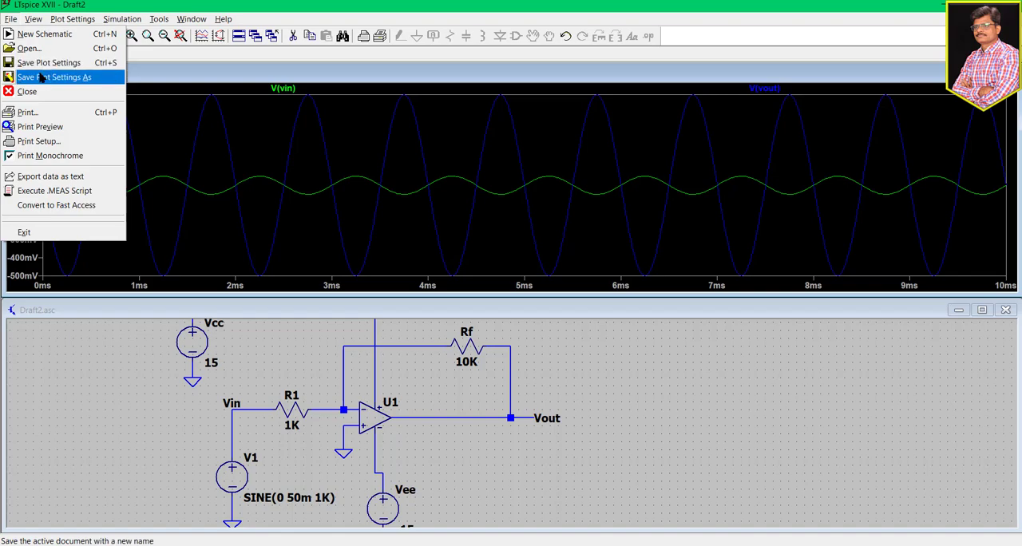